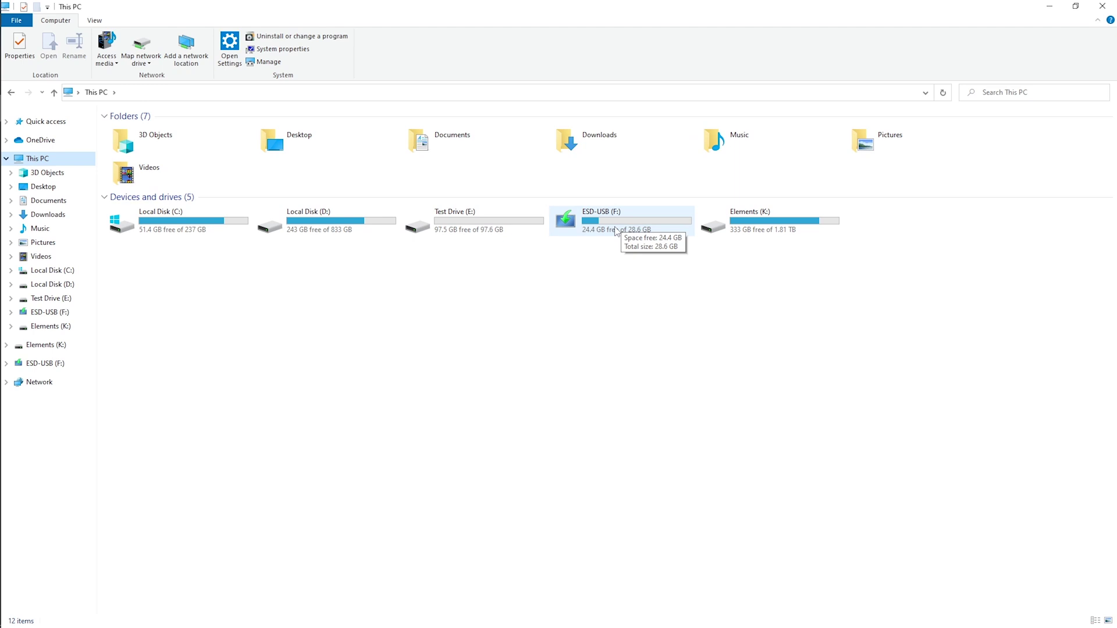
# Open the ESD-USB (F:) drive listing, then pick the top Google search suggestion
pyautogui.doubleClick(617, 232)
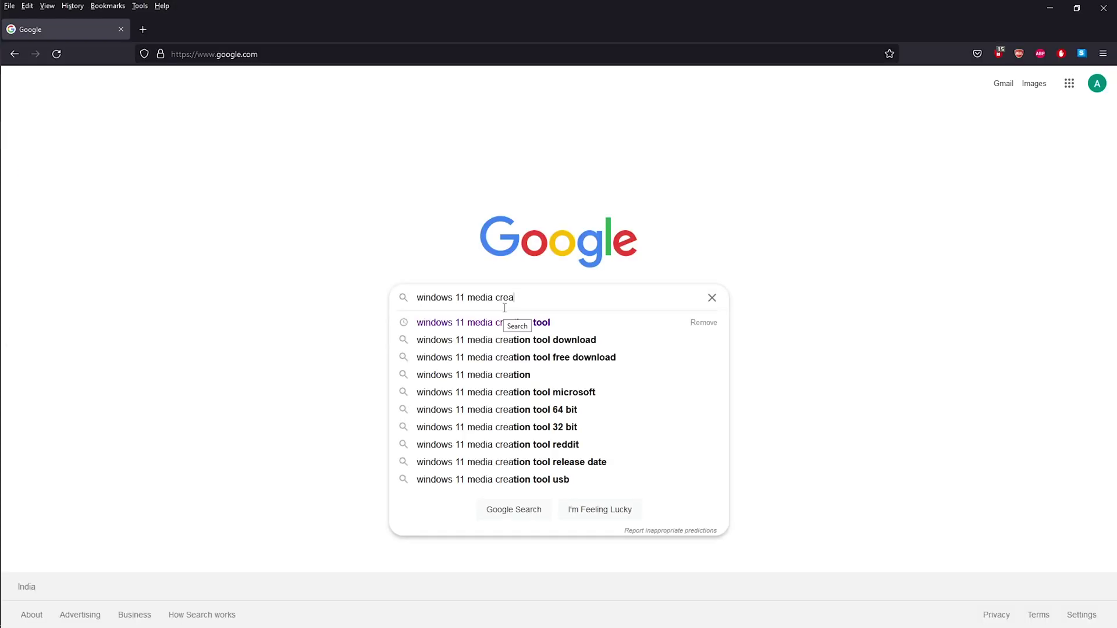
pyautogui.press('Down')
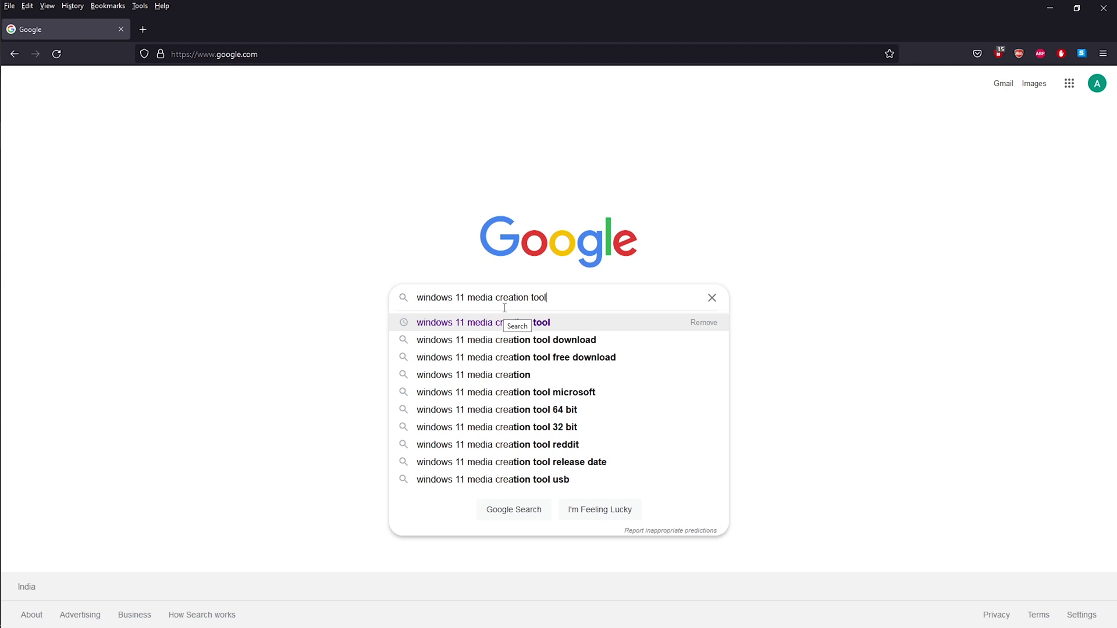
# Search 'windows 11 media creation tool' and save the PC Health Check installer from Microsoft's Windows 11 page
pyautogui.press('Return')
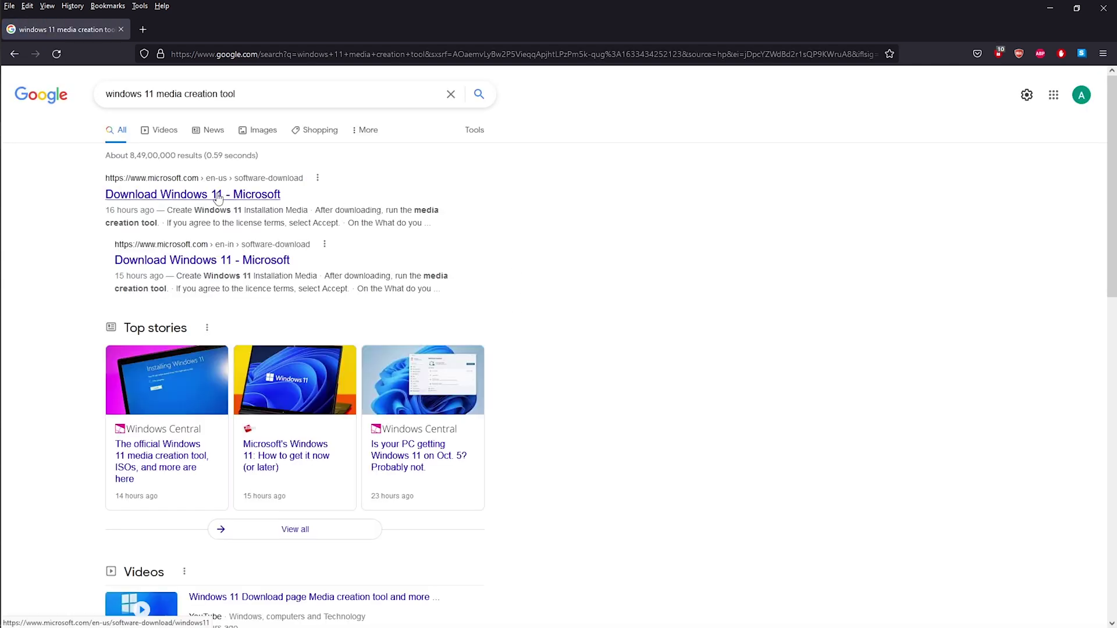
pyautogui.moveTo(105, 179); pyautogui.dragTo(281, 198)
pyautogui.click(147, 202)
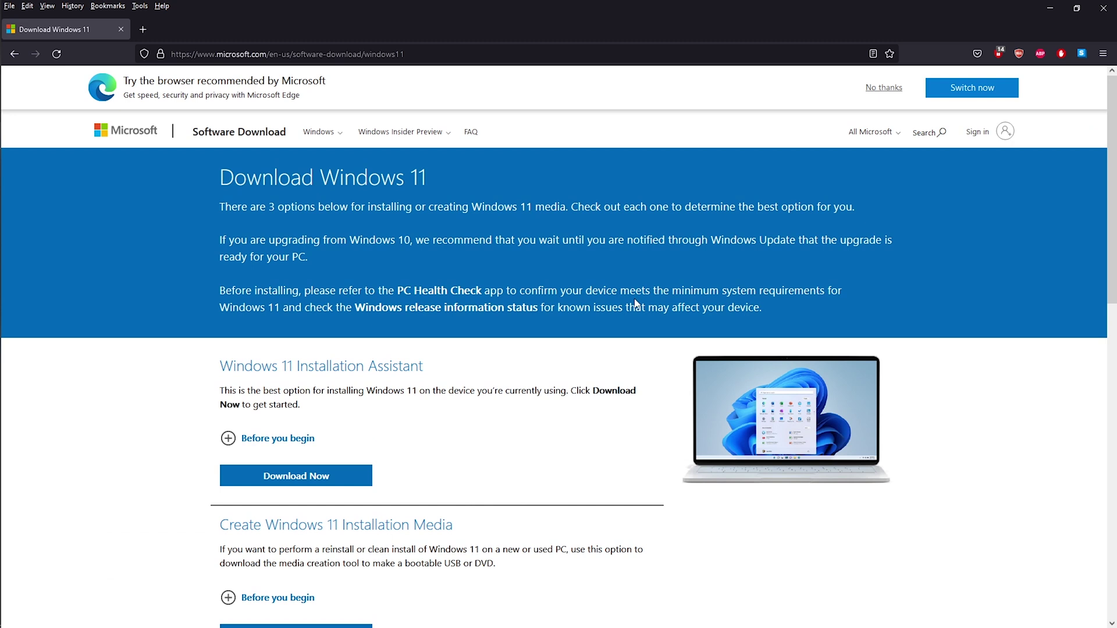
pyautogui.click(425, 294)
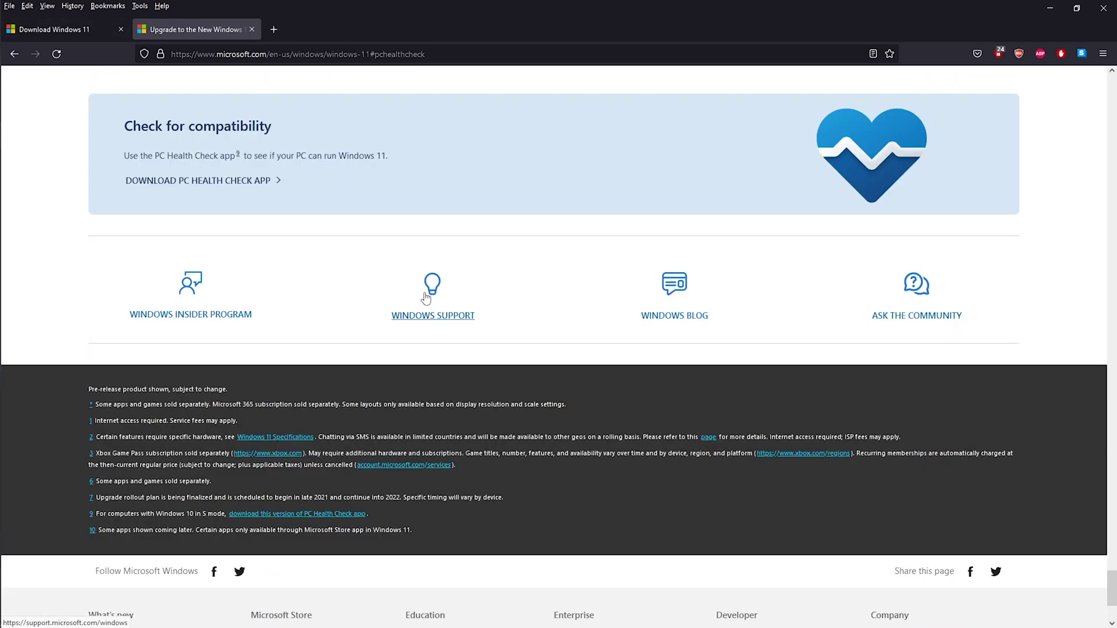
pyautogui.click(193, 180)
pyautogui.click(603, 353)
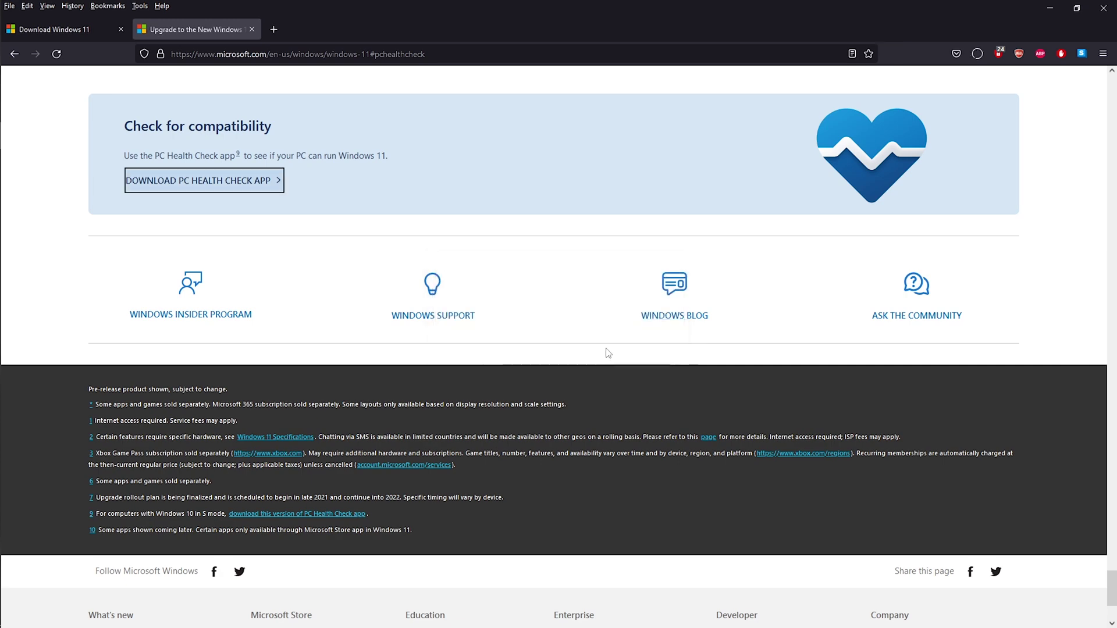
pyautogui.click(970, 87)
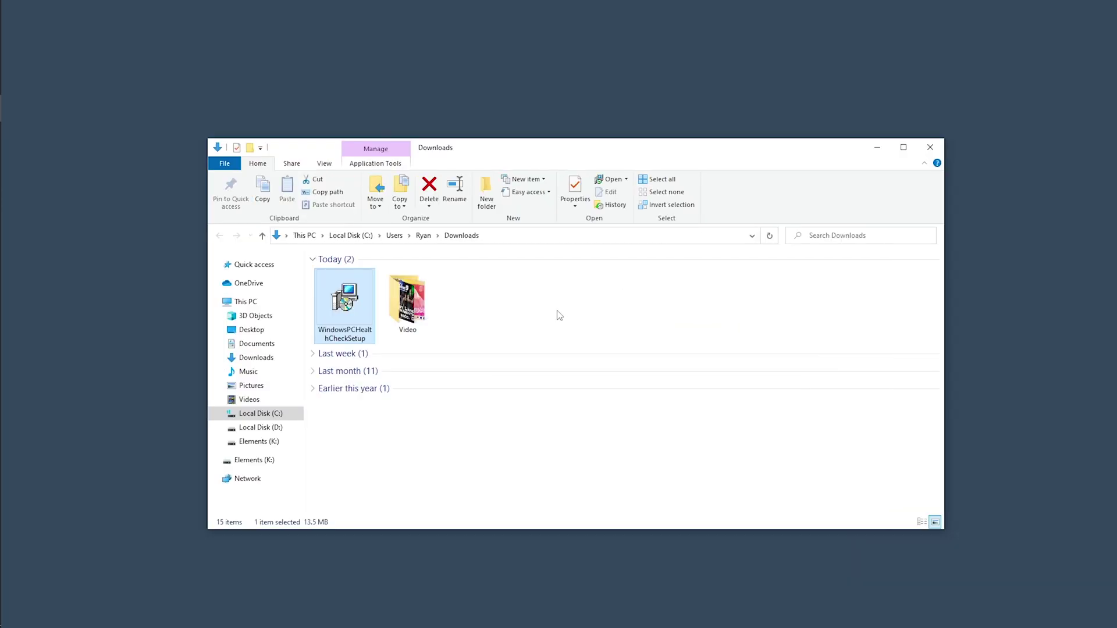
# Install the PC Health Check app, accepting the license terms, and launch it
pyautogui.press('Return')
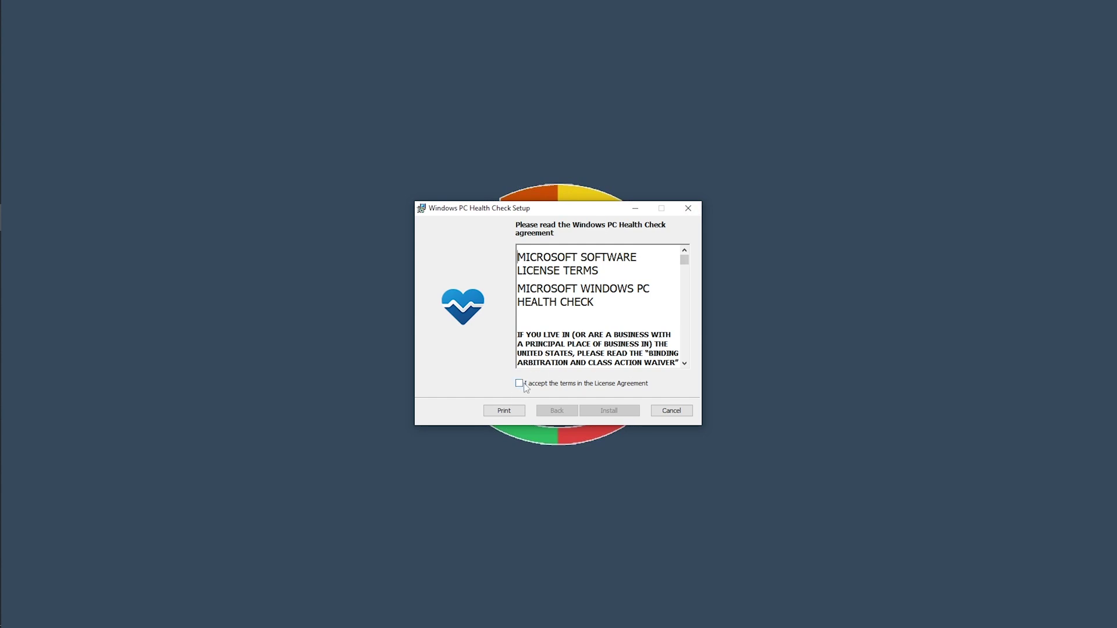
pyautogui.click(525, 386)
pyautogui.click(612, 411)
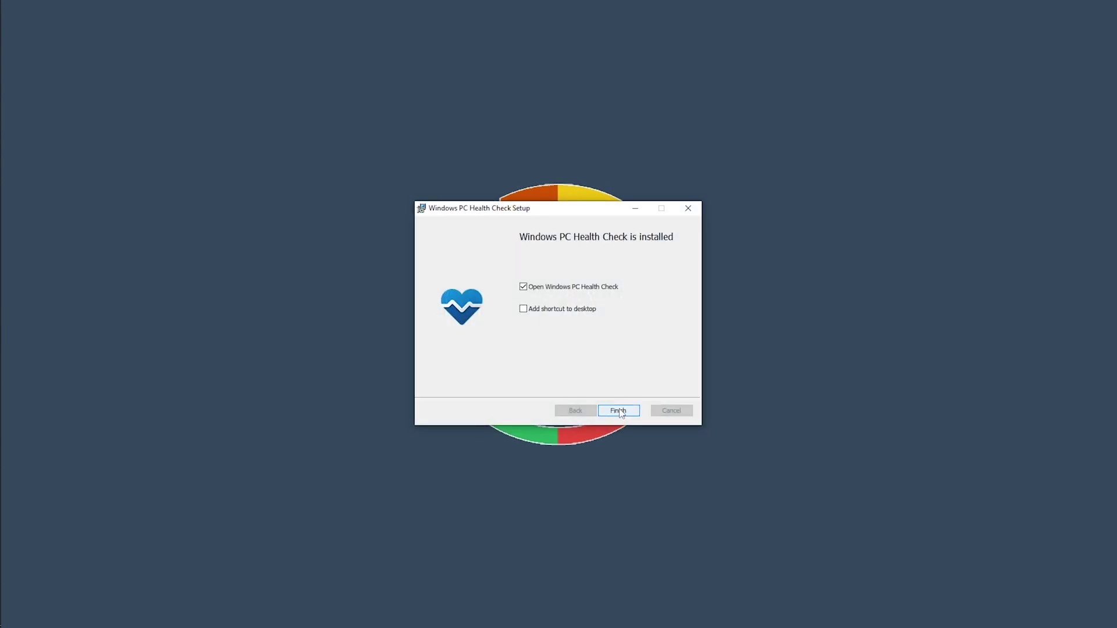
pyautogui.click(619, 411)
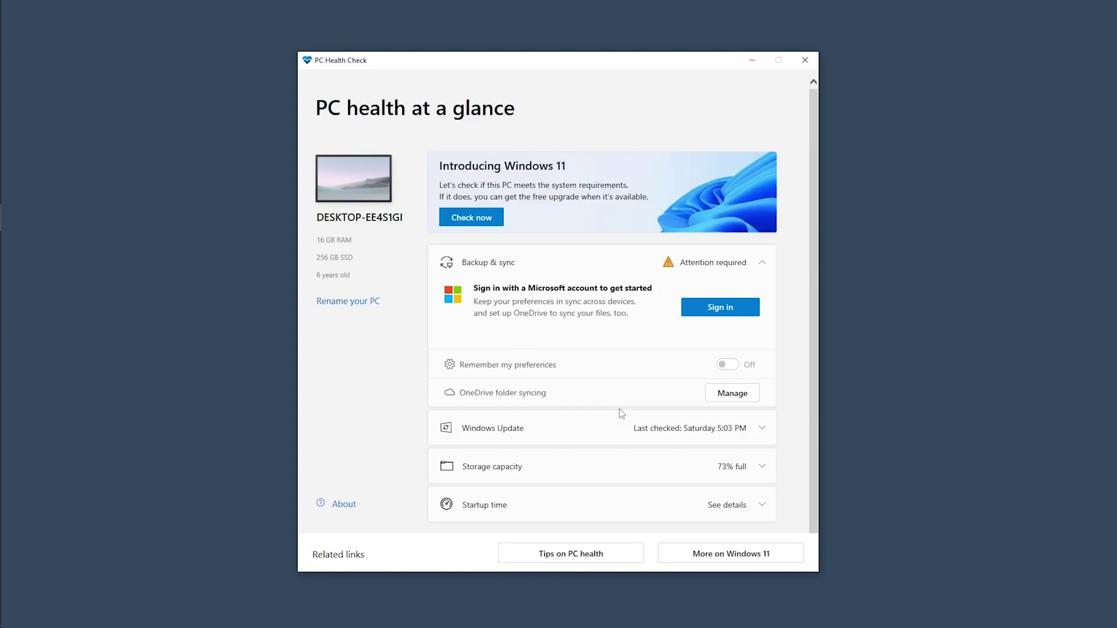
# Run the Windows 11 check, which flags missing TPM 2.0 and the unsupported Core i7-4790K processor
pyautogui.moveTo(314, 240); pyautogui.dragTo(360, 239)
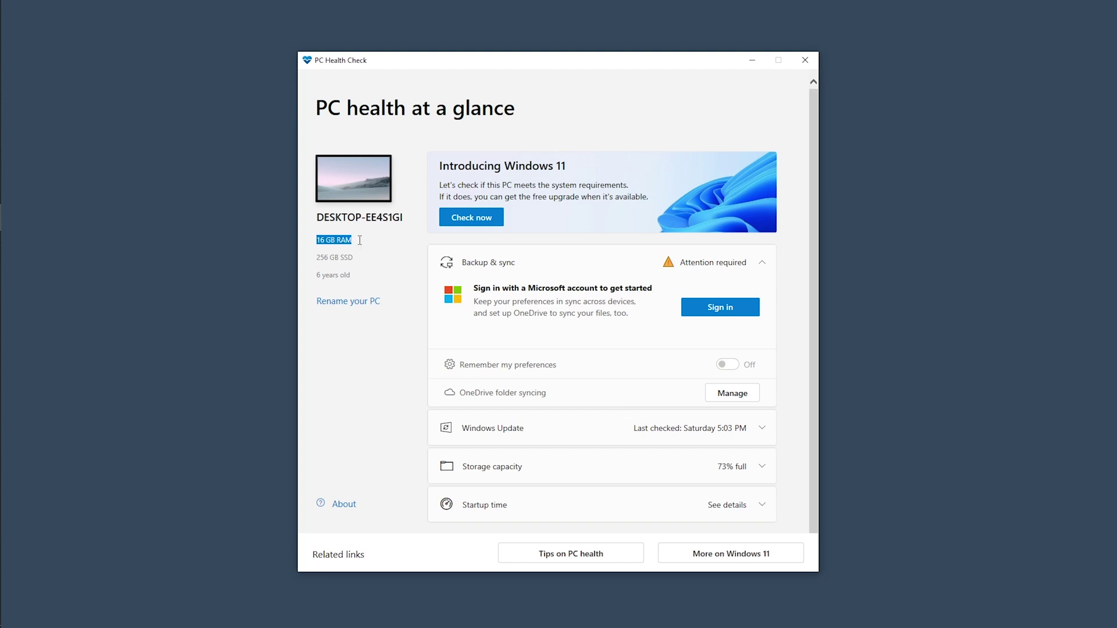
pyautogui.click(364, 245)
pyautogui.click(464, 220)
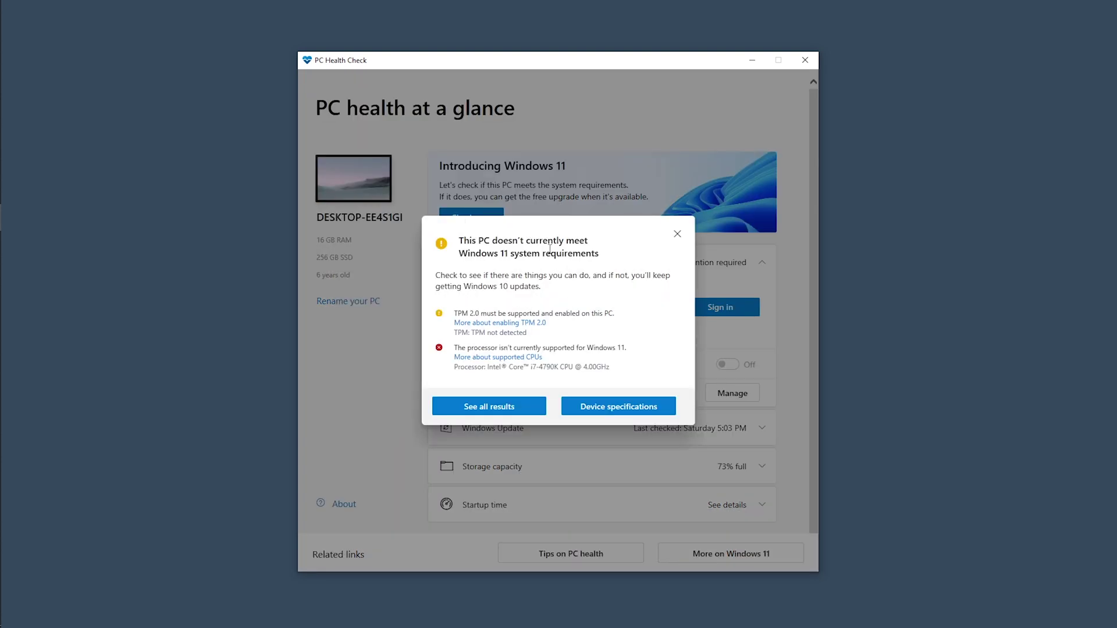
pyautogui.moveTo(454, 314); pyautogui.dragTo(614, 314)
pyautogui.moveTo(455, 348); pyautogui.dragTo(623, 349)
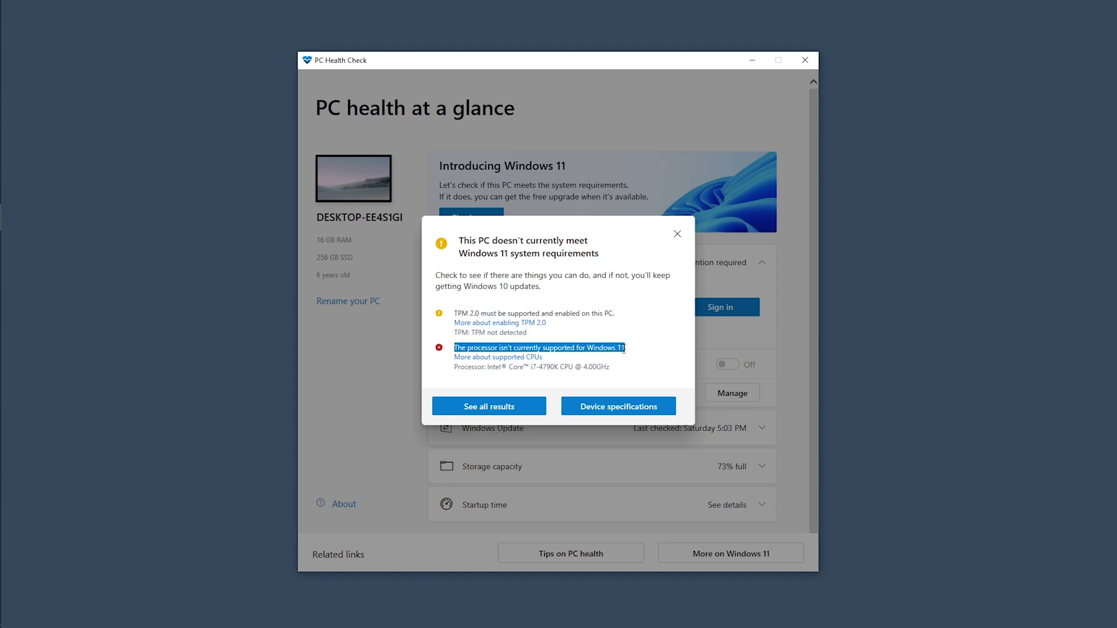
pyautogui.moveTo(509, 367); pyautogui.dragTo(558, 367)
# Expand and review the full list of Windows 11 requirement results, including TPM 2.0
pyautogui.click(489, 406)
pyautogui.scroll(-3, 554, 359)
pyautogui.scroll(-2, 553, 358)
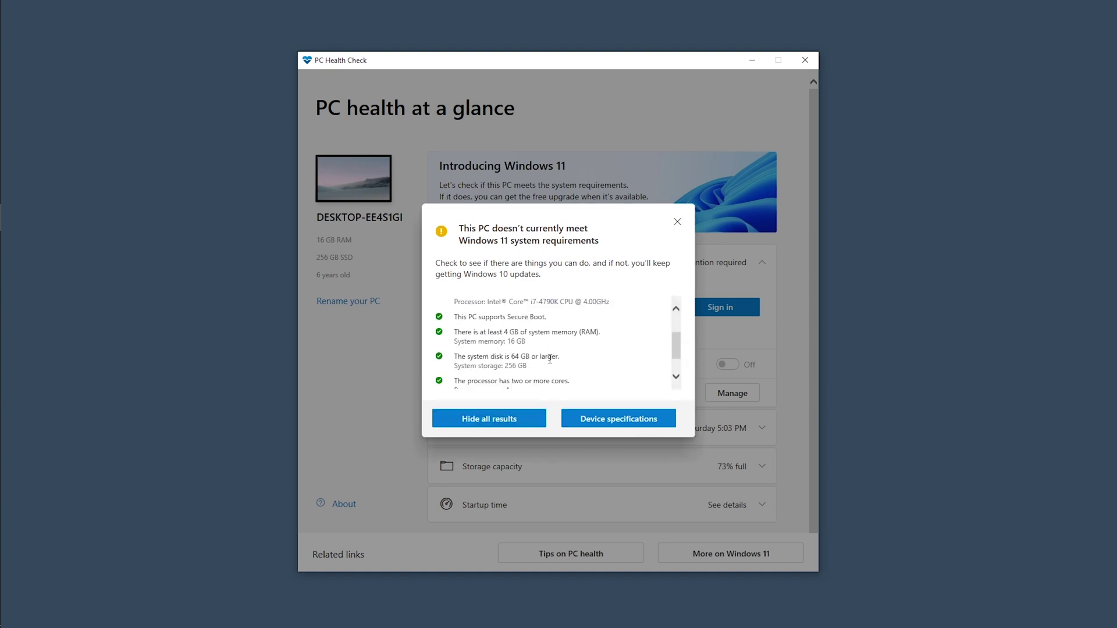
pyautogui.scroll(5, 615, 376)
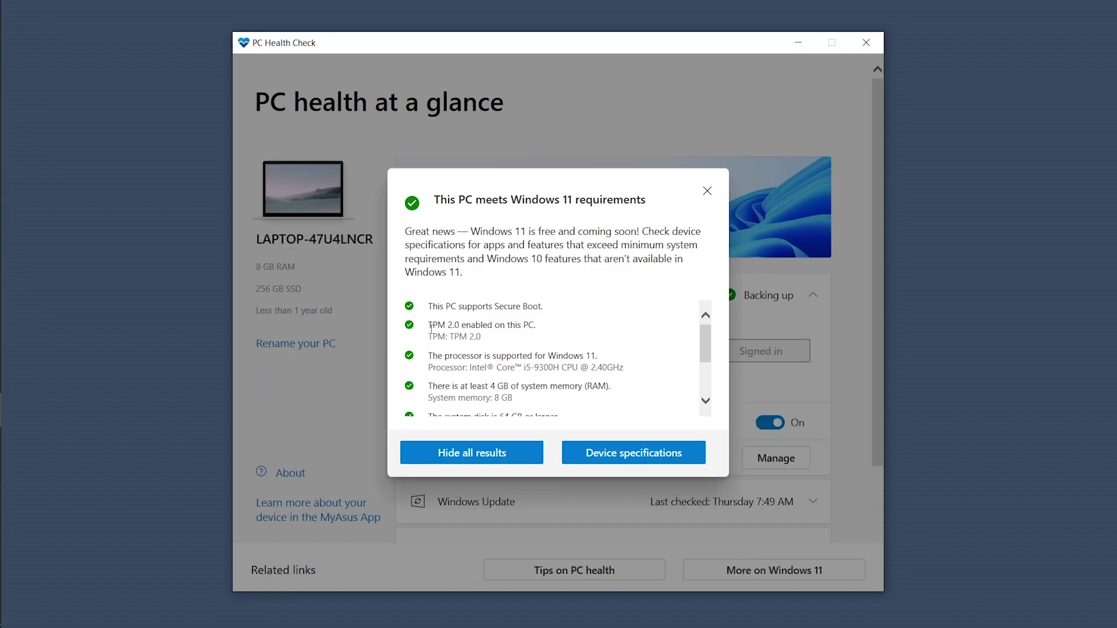
pyautogui.moveTo(431, 328); pyautogui.dragTo(505, 332)
pyautogui.click(704, 364)
pyautogui.scroll(-2, 703, 364)
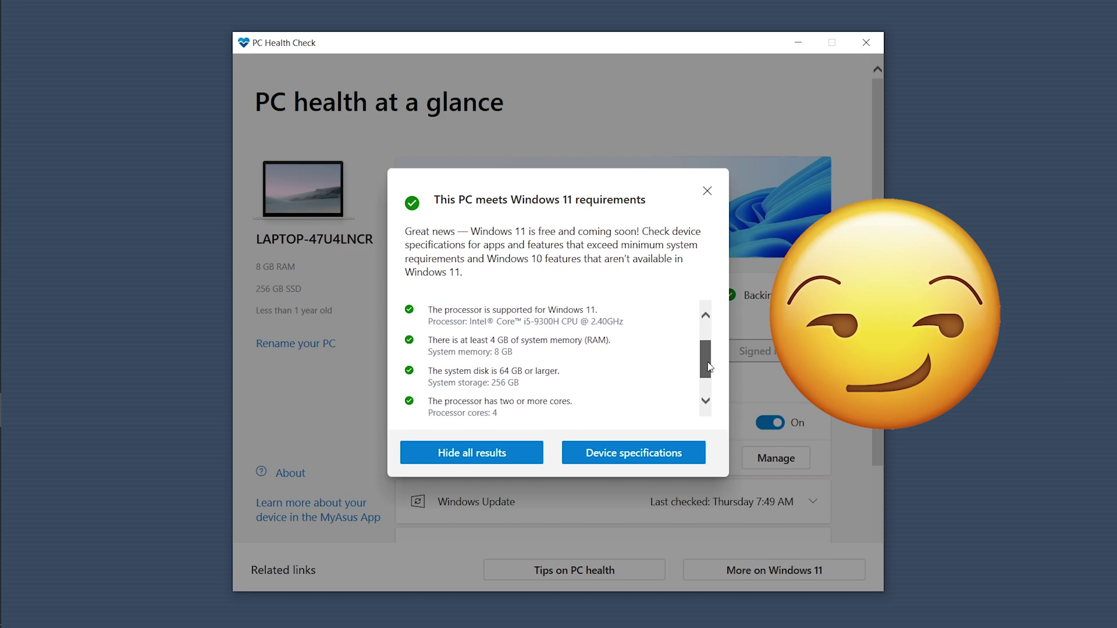
pyautogui.scroll(2, 702, 361)
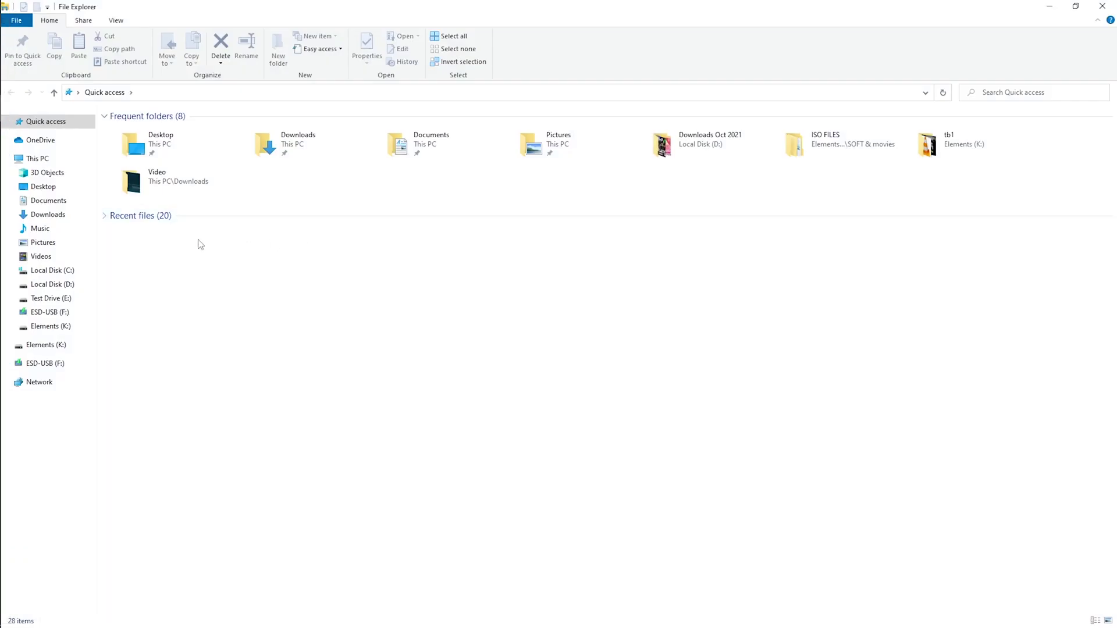
# Create a new text document on the ESD-USB (F:) drive and open it in Notepad
pyautogui.click(45, 159)
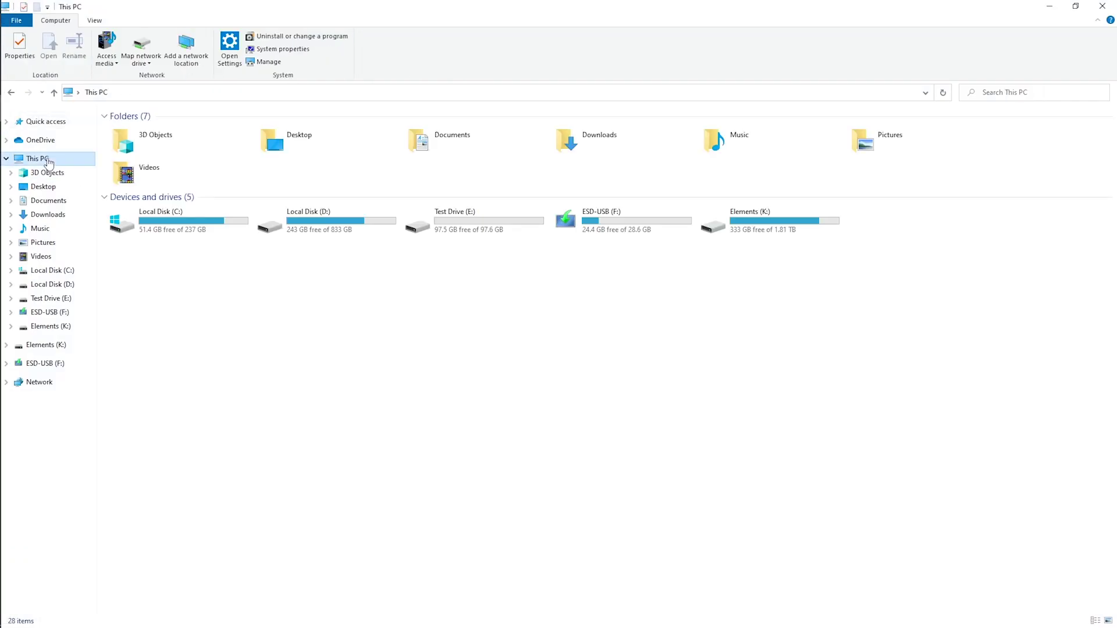
pyautogui.doubleClick(620, 226)
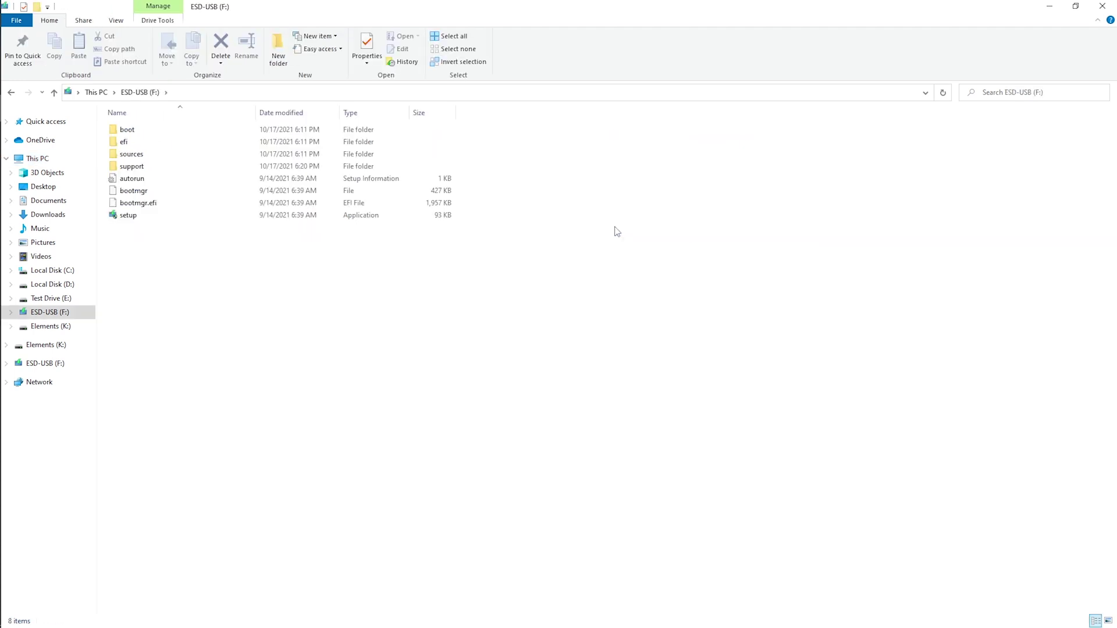
pyautogui.rightClick(250, 270)
pyautogui.click(418, 526)
pyautogui.press('Return')
pyautogui.press('Return')
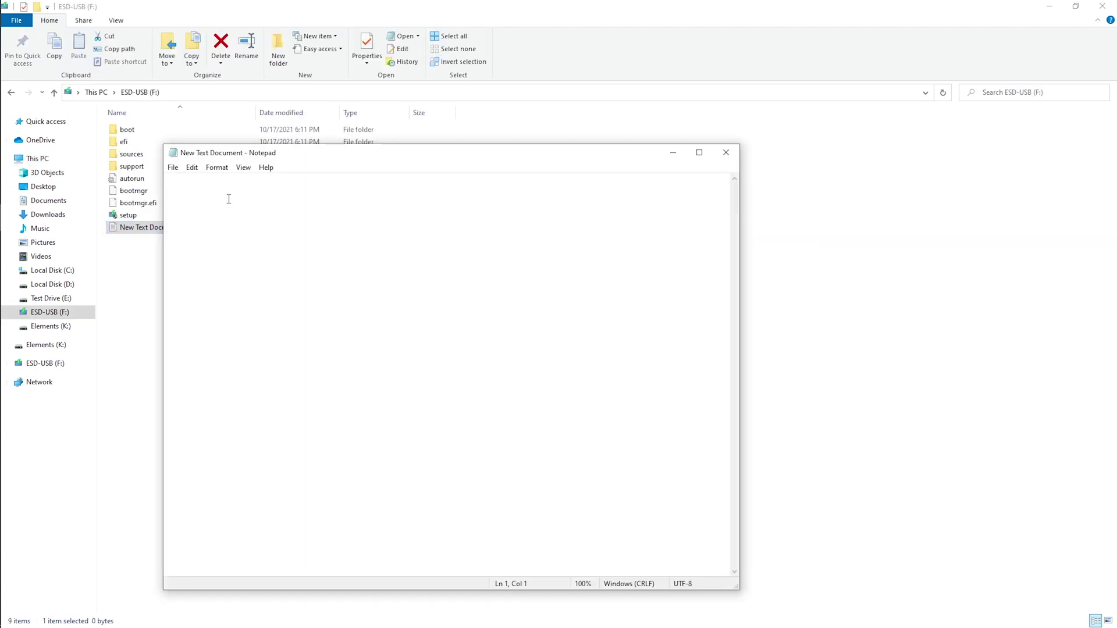
# Paste the LabConfig bypass registry entries and save them as bypass.reg
pyautogui.write('Windows Registry Editor Version 5.00  [HKEY_LOCAL_MACHINE\\SYSTEM\\Setup\\LabConfig] "BypassTPMCheck"=dword:00000001 "BypassSecureBootCheck"=dword:00000001 "BypassRAMCheck"=dword:00000001 "BypassStorageCheck"=dword:00000001 "BypassCPUCheck"=dword:00000001')
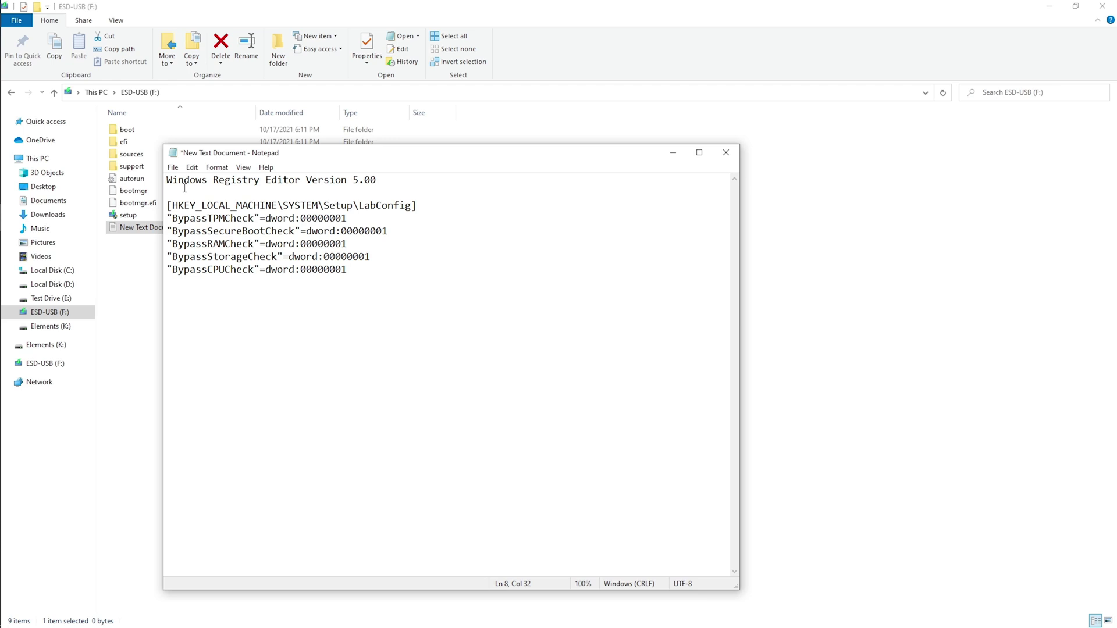
pyautogui.click(173, 167)
pyautogui.click(192, 226)
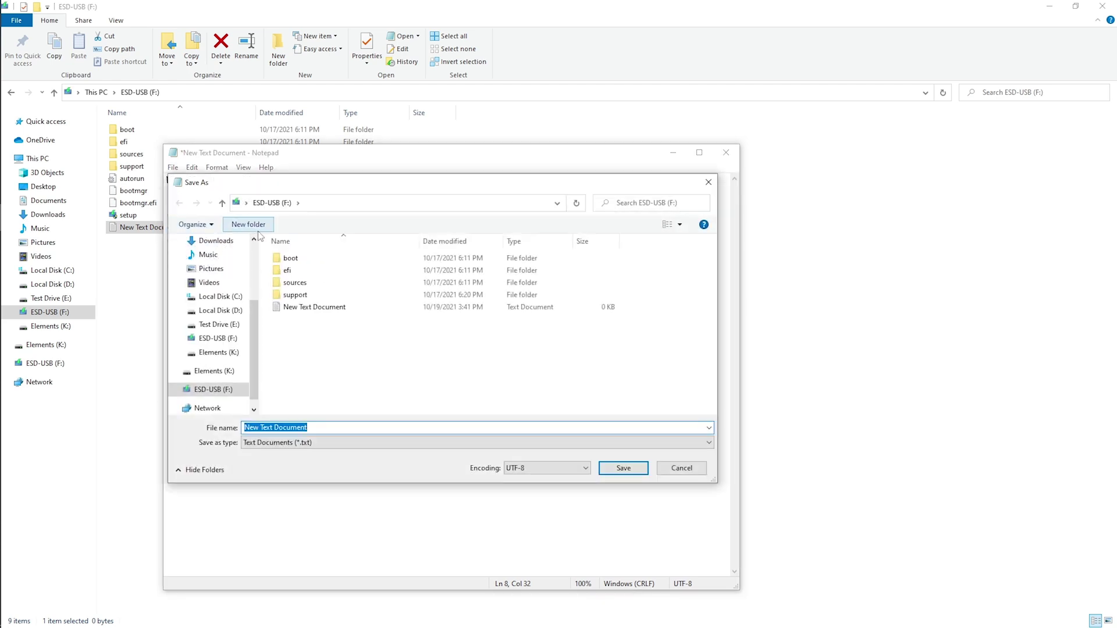
pyautogui.write('bypass.reg')
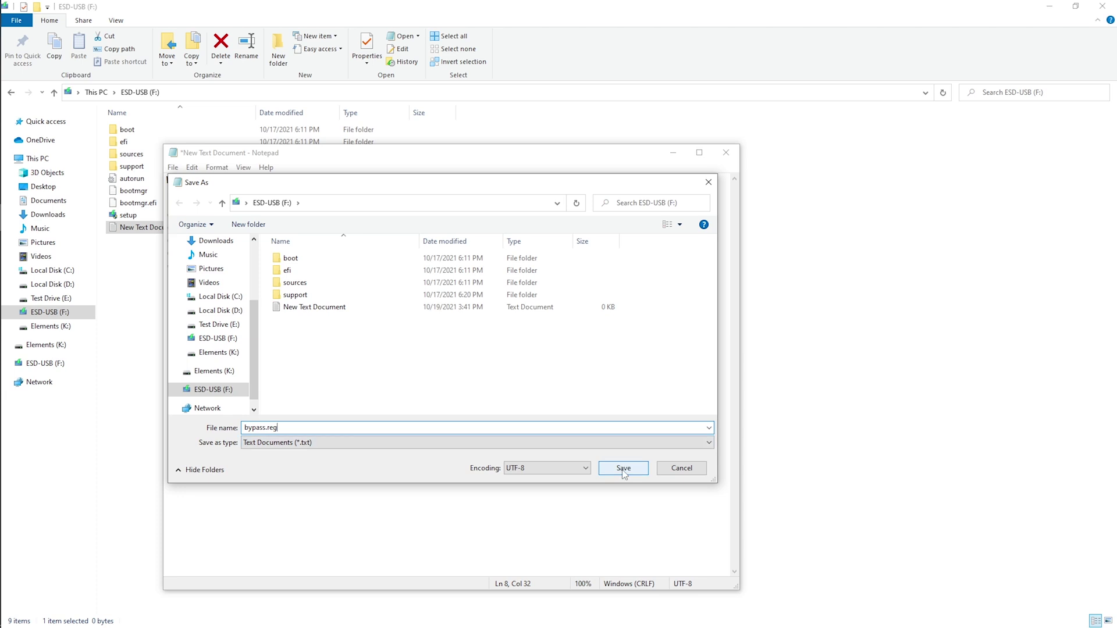
pyautogui.click(622, 468)
pyautogui.click(726, 152)
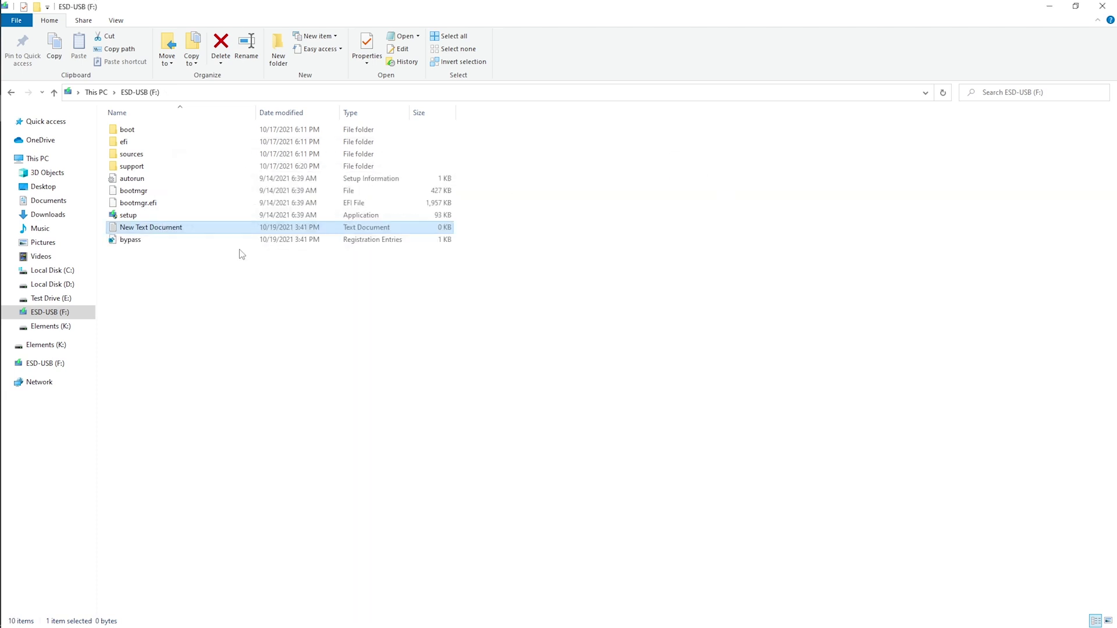
# Permanently delete the empty New Text Document, leaving bypass.reg on ESD-USB (F:)
pyautogui.click(150, 243)
pyautogui.click(156, 229)
pyautogui.hotkey('shift', 'Delete')
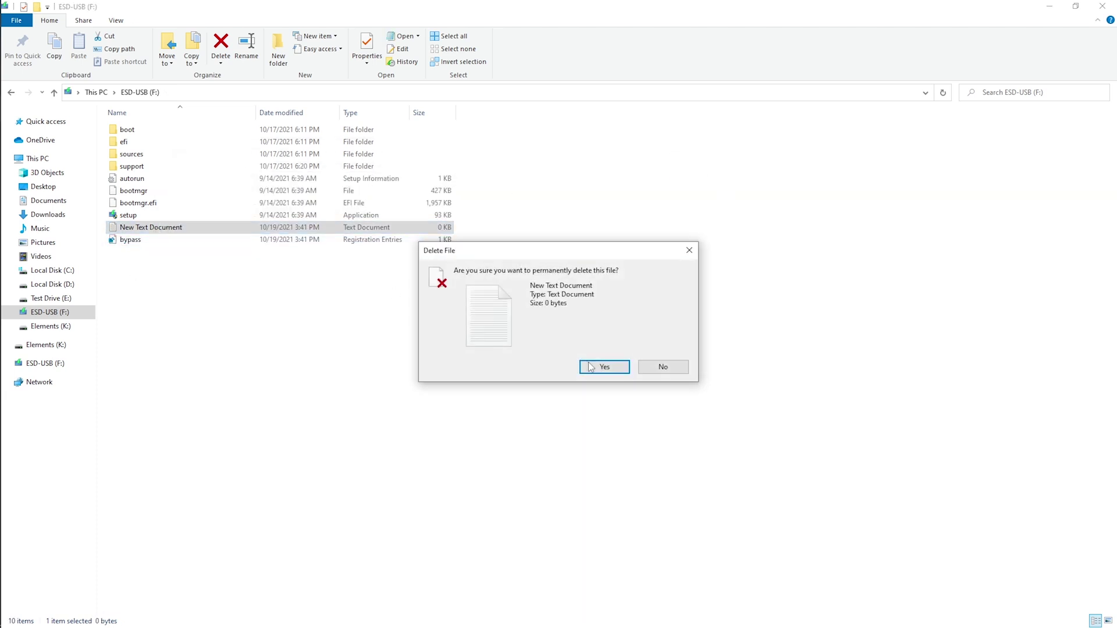
pyautogui.click(598, 368)
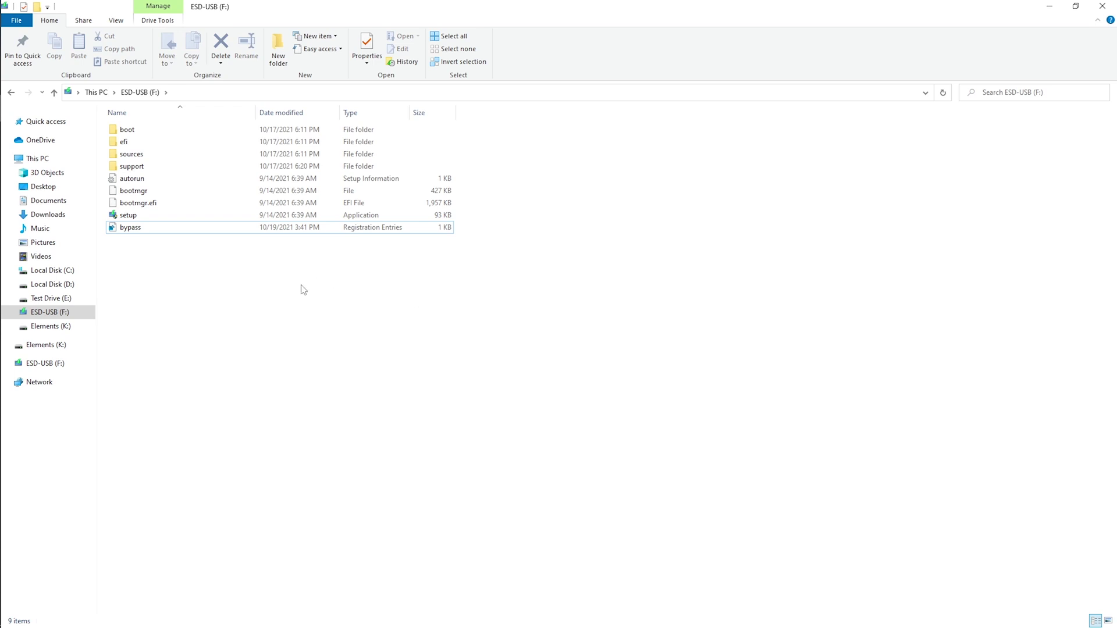
pyautogui.click(125, 230)
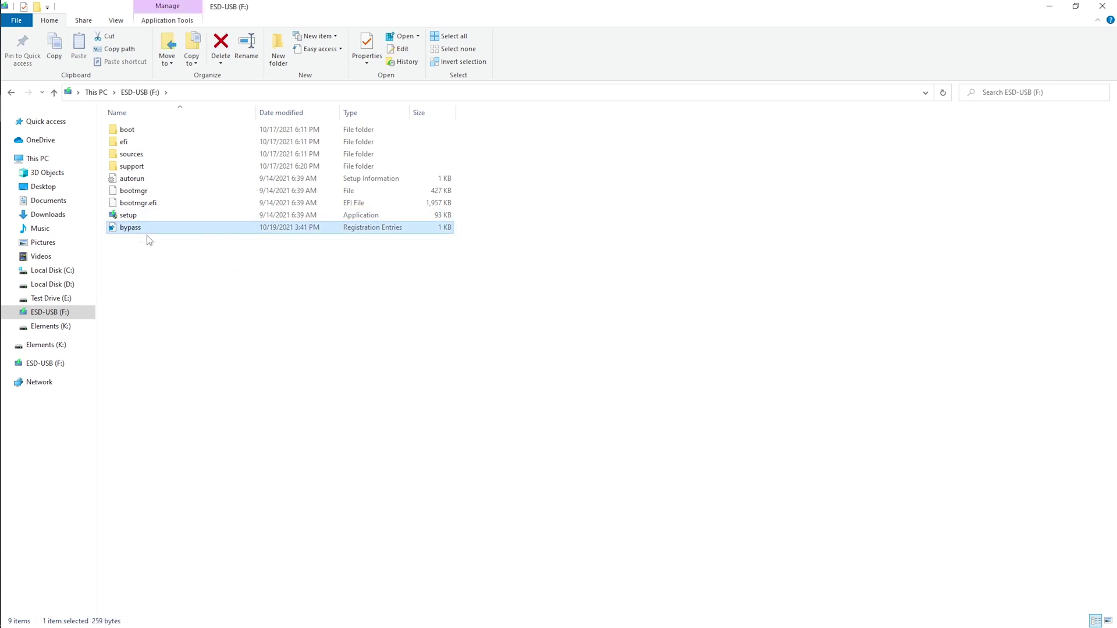
pyautogui.click(13, 92)
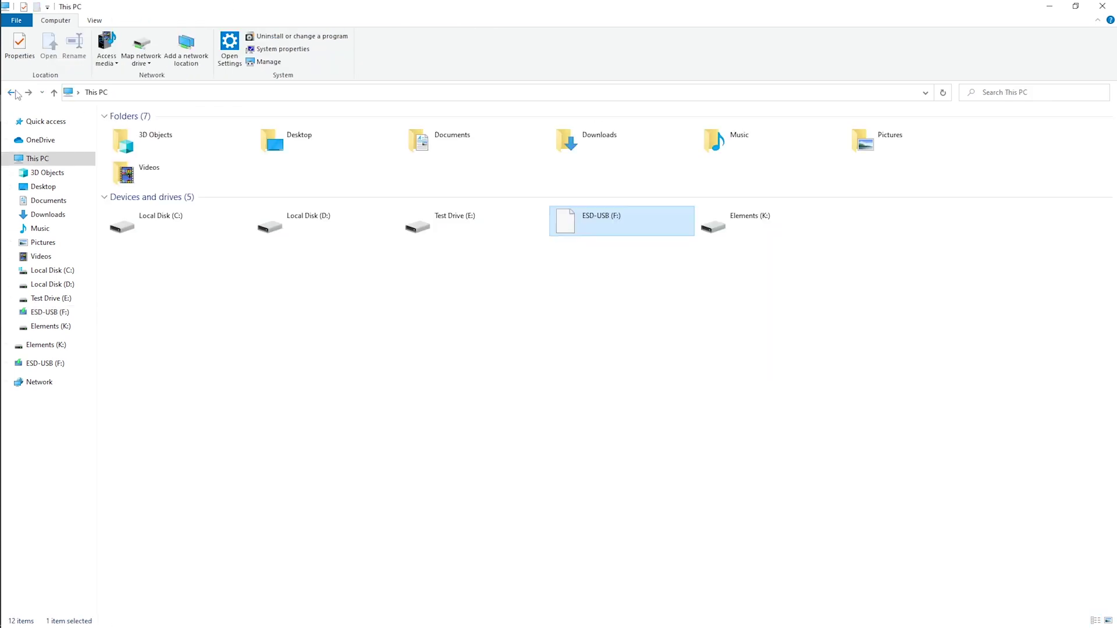
pyautogui.doubleClick(615, 231)
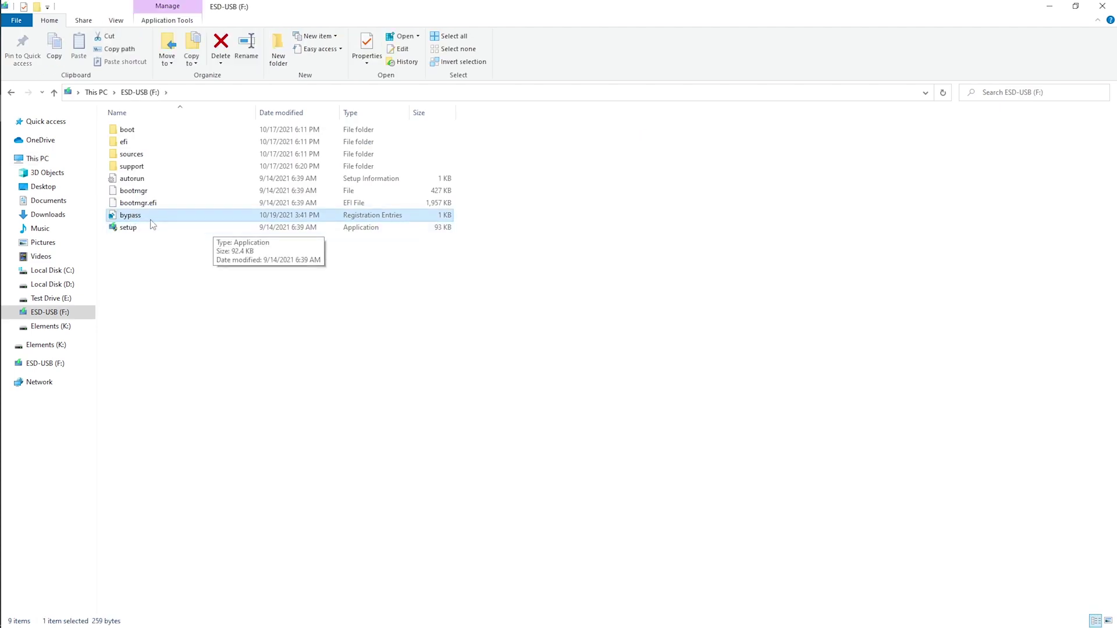
# Restart Windows from the Start menu and enter MSI Click BIOS 4 with Delete during boot
pyautogui.click(12, 92)
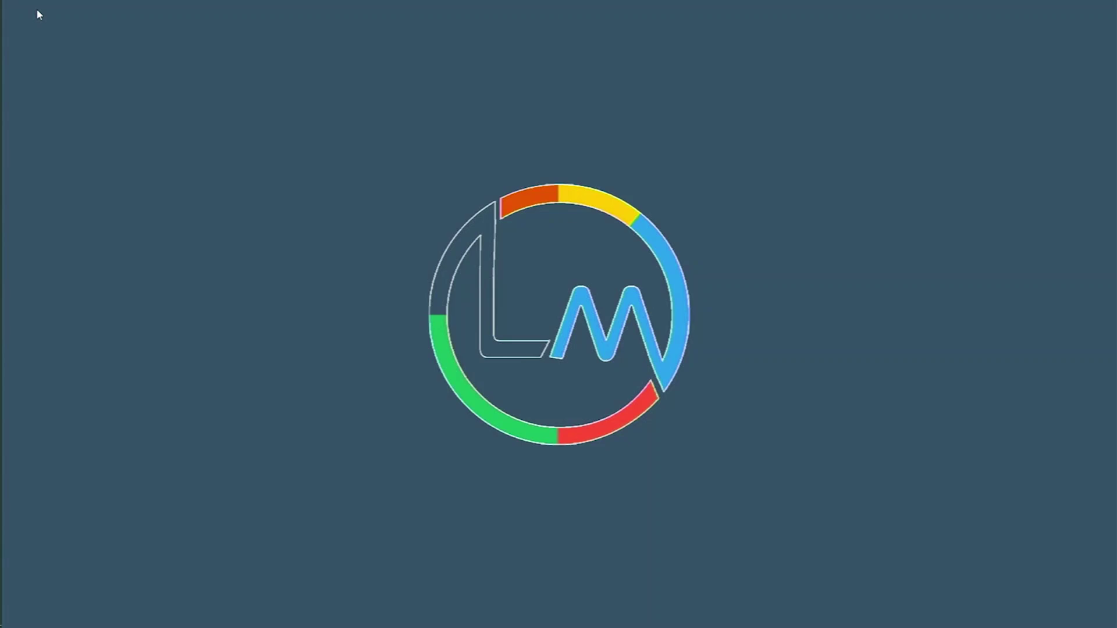
pyautogui.click(18, 12)
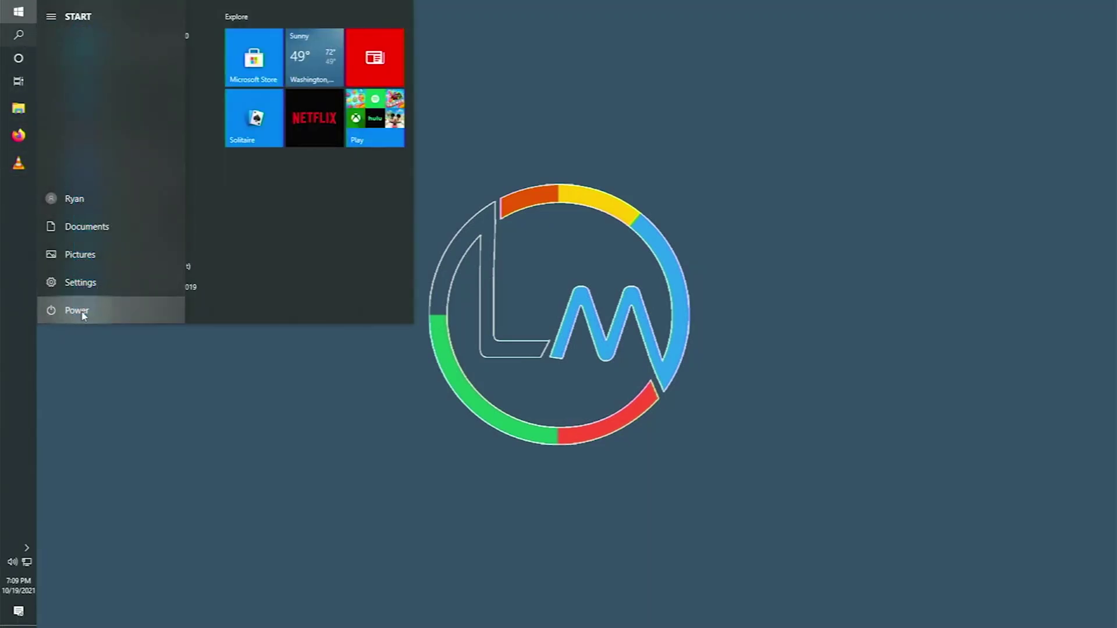
pyautogui.click(83, 315)
pyautogui.click(130, 280)
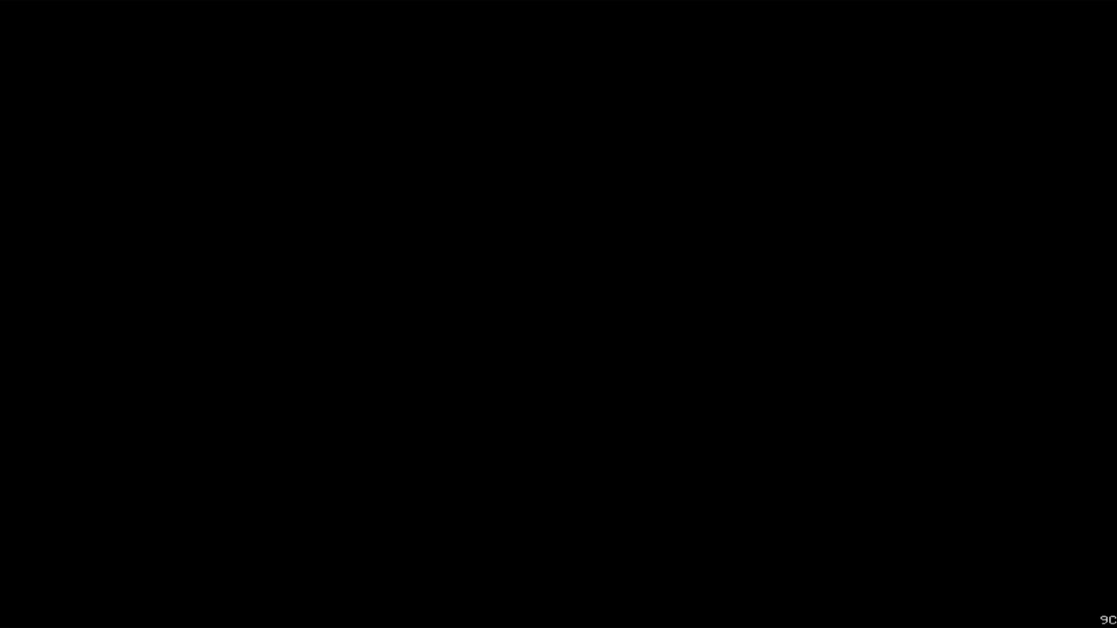
pyautogui.press('Delete')
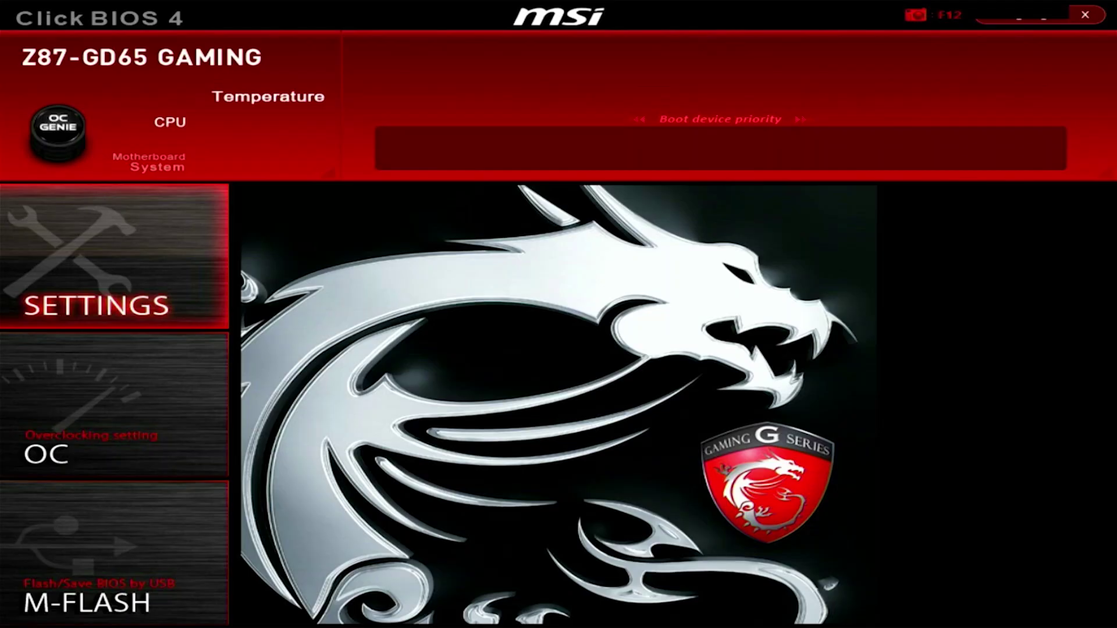
# Check the boot order under SETTINGS > Boot, quit without saving, and highlight UEFI: SanDisk in the boot menu
pyautogui.click(131, 259)
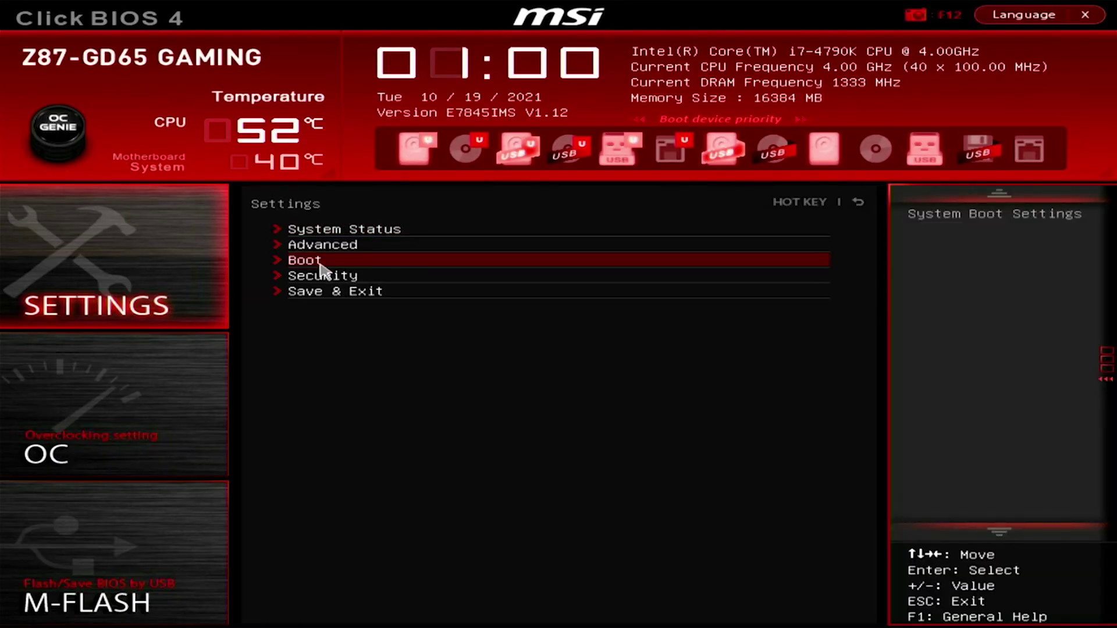
pyautogui.click(279, 265)
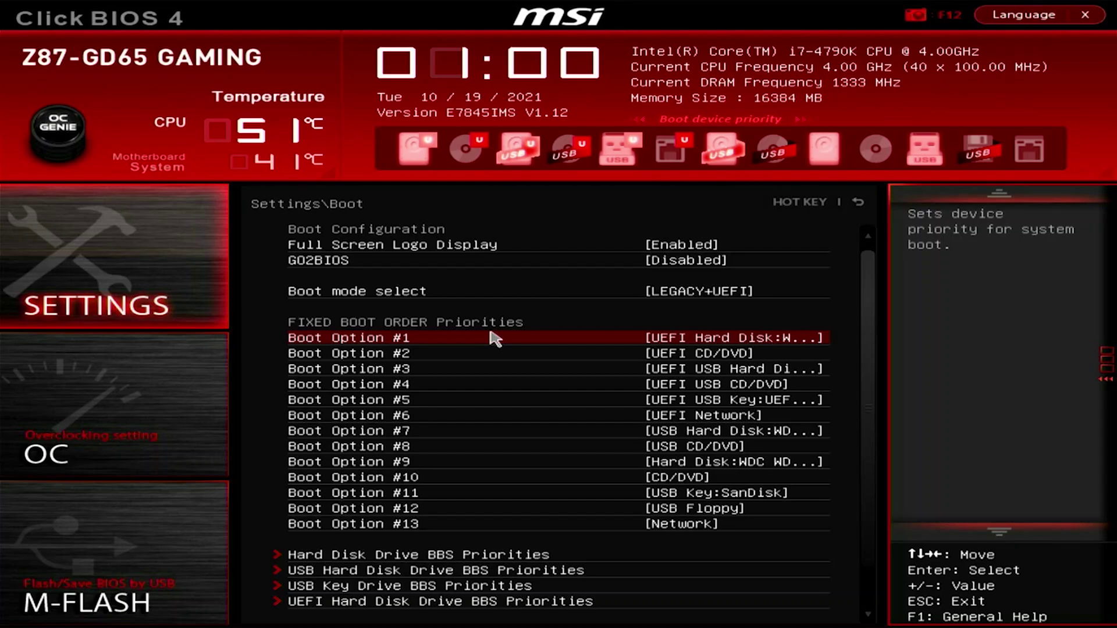
pyautogui.press('Escape')
pyautogui.press('Escape')
pyautogui.press('Escape')
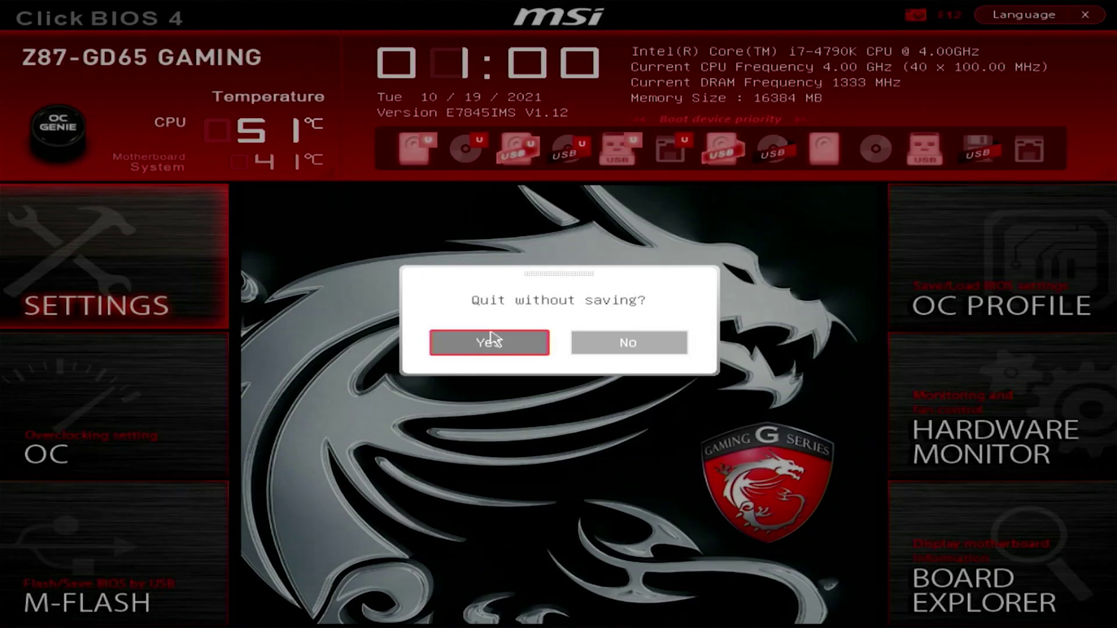
pyautogui.click(492, 341)
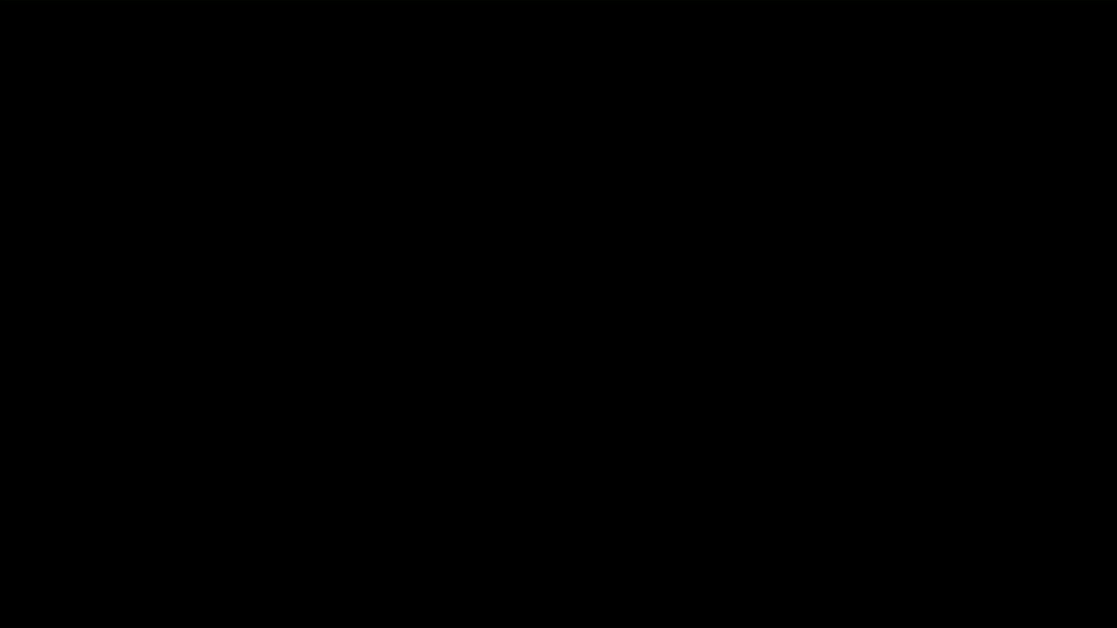
pyautogui.press('Down')
pyautogui.press('Down')
pyautogui.press('Down')
pyautogui.press('Down')
pyautogui.press('Down')
pyautogui.press('Down')
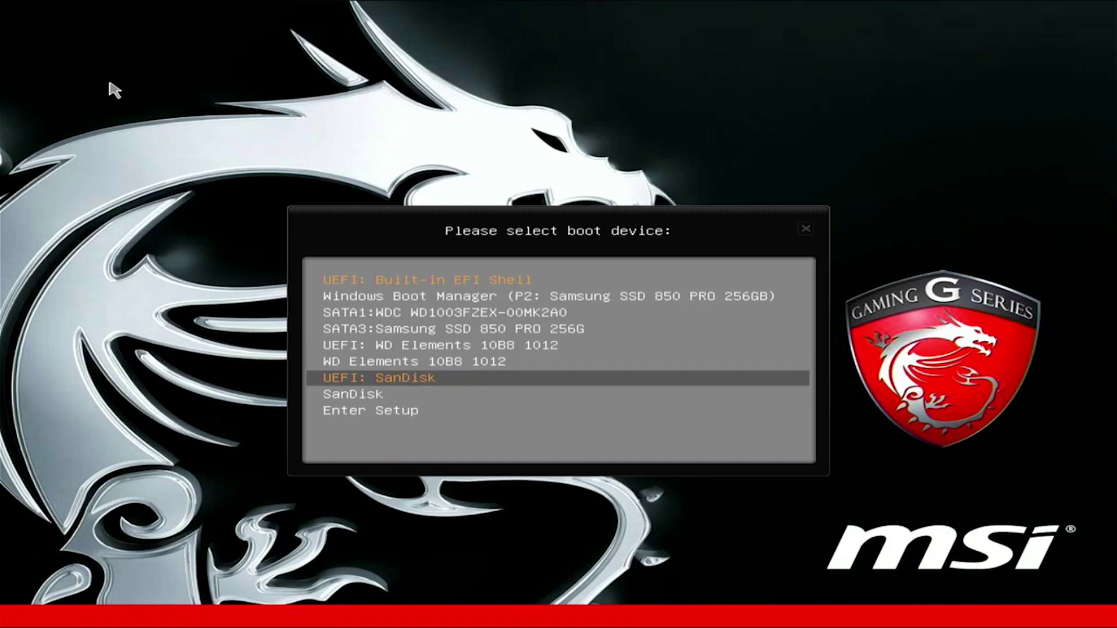
# Boot from UEFI: SanDisk and open Command Prompt over Windows Setup with Shift+F10
pyautogui.press('Return')
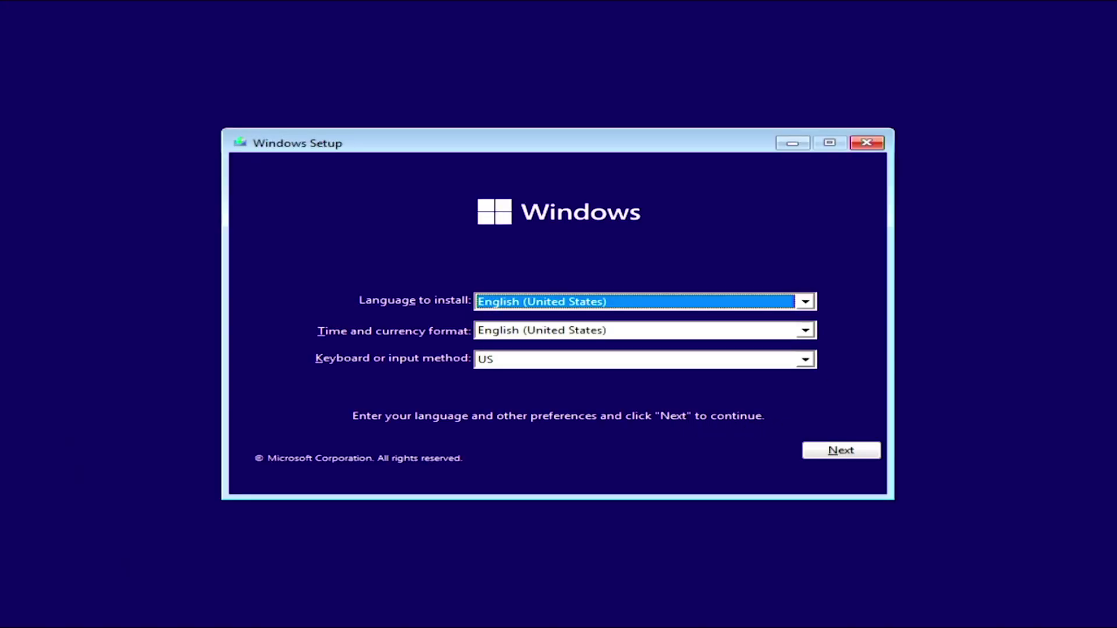
pyautogui.hotkey('shift', 'F10')
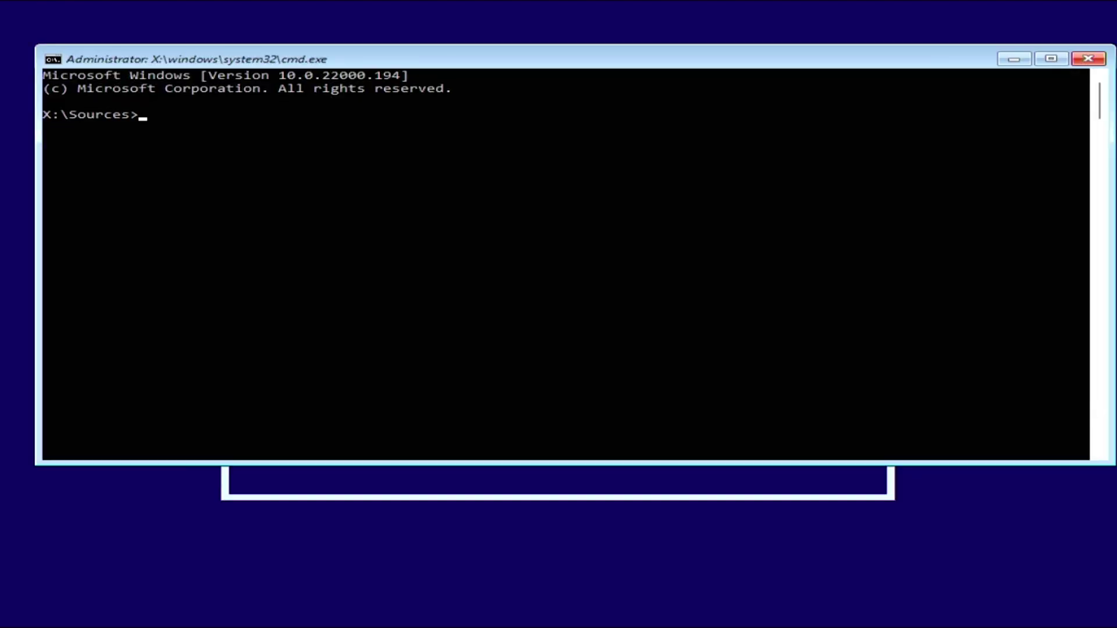
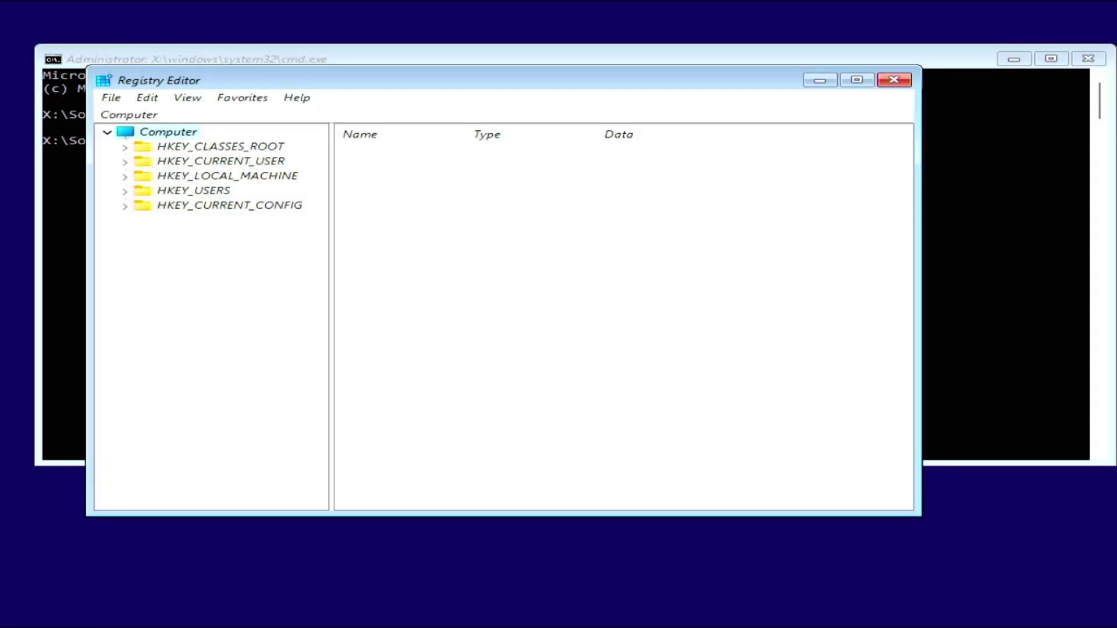
# Import F:\bypass.reg from the ESD-USB drive, then close Registry Editor and the command prompt
pyautogui.click(112, 99)
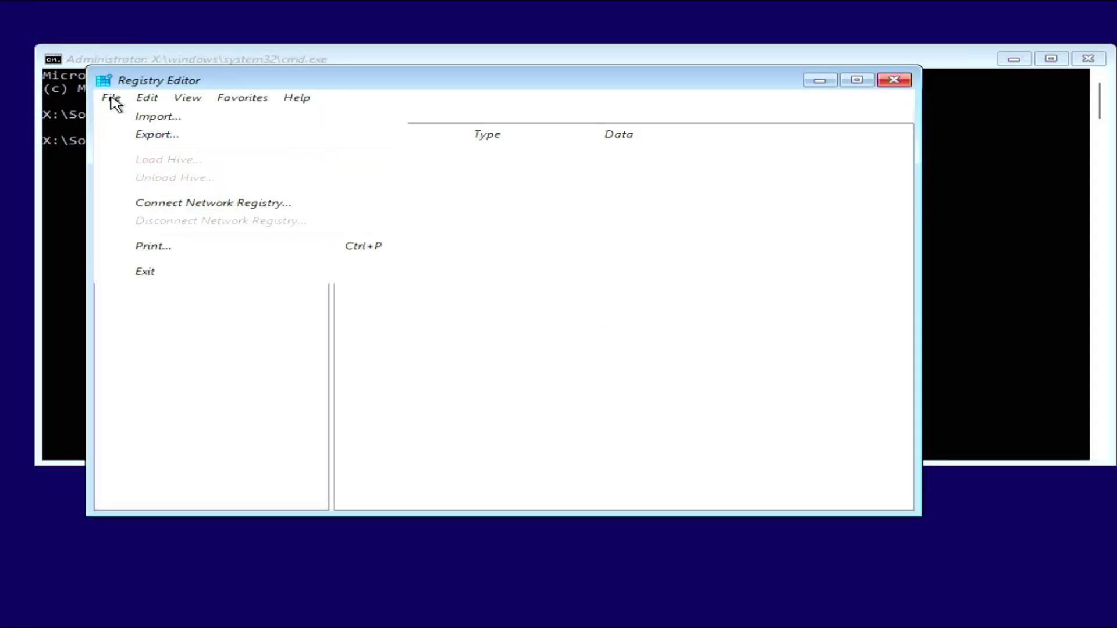
pyautogui.click(125, 117)
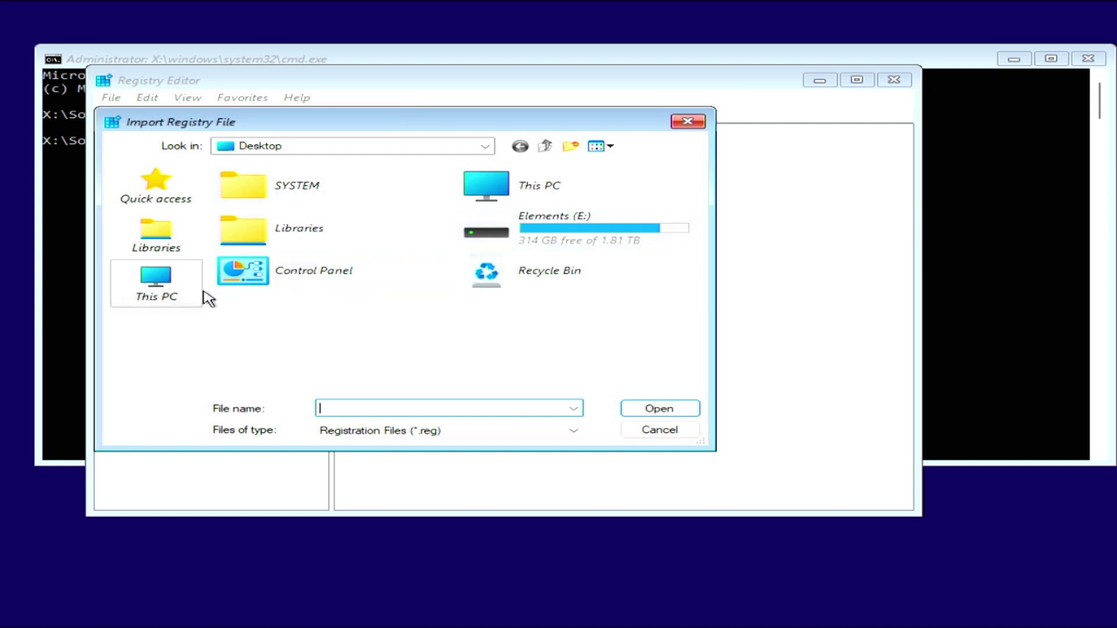
pyautogui.click(170, 291)
pyautogui.scroll(-5, 332, 303)
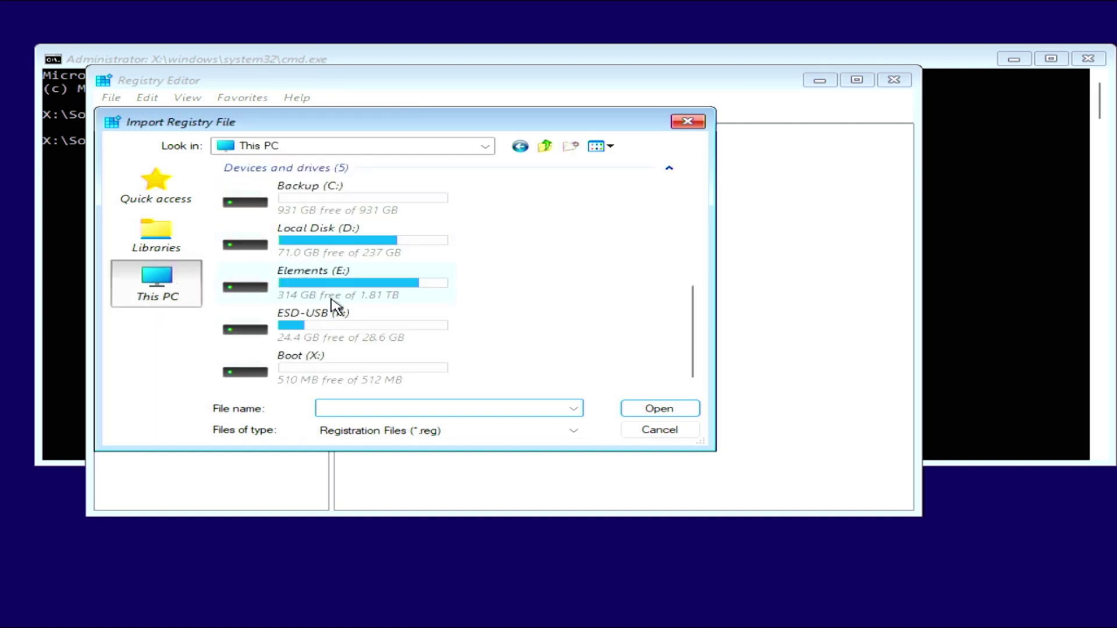
pyautogui.doubleClick(308, 317)
pyautogui.click(271, 300)
pyautogui.click(650, 411)
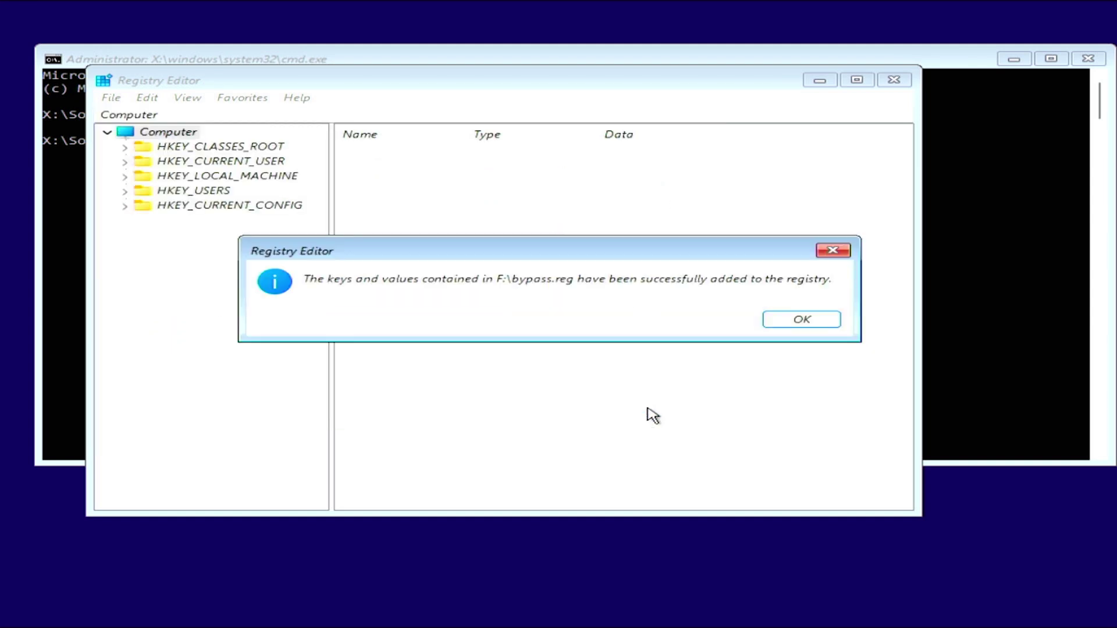
pyautogui.click(799, 325)
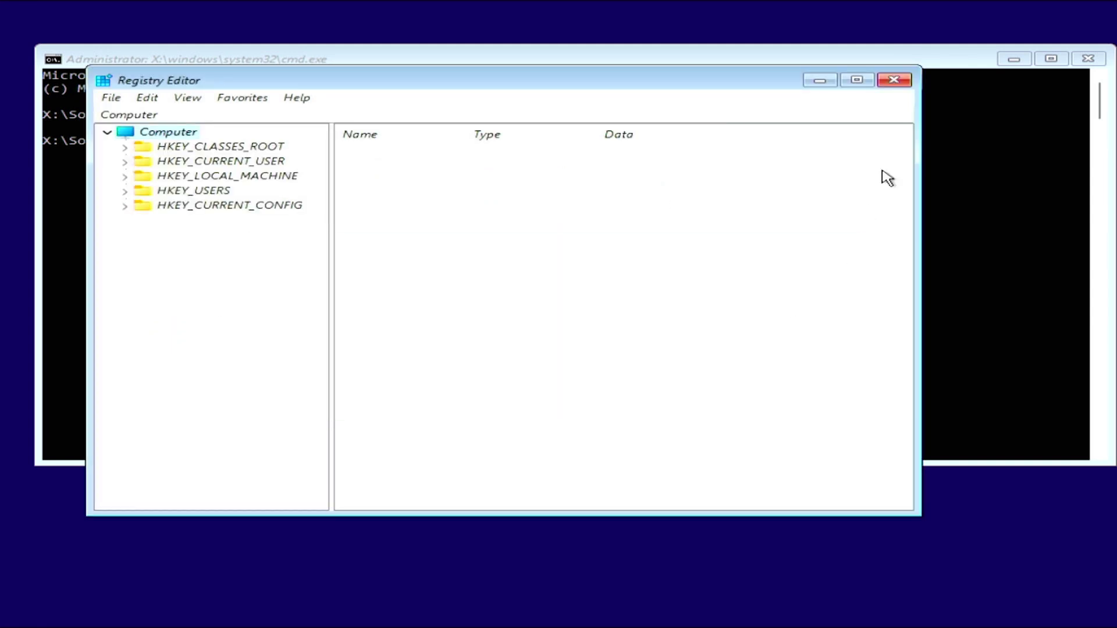
pyautogui.click(891, 81)
pyautogui.click(1088, 58)
# Start installing Windows 11 Pro with no product key and accept the Microsoft license terms
pyautogui.click(829, 450)
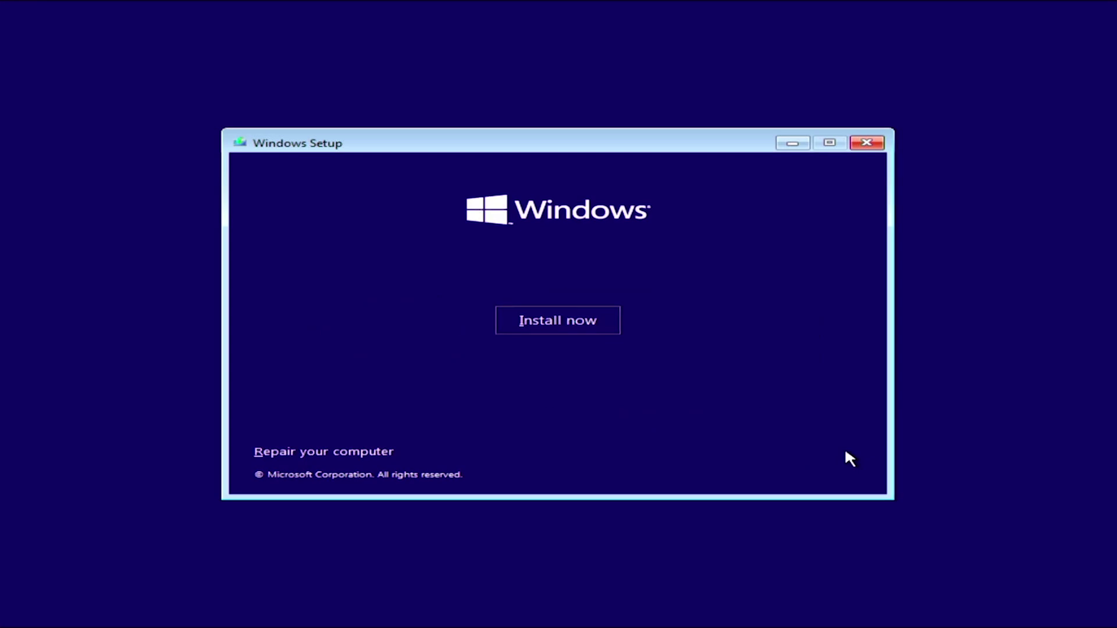
pyautogui.click(547, 330)
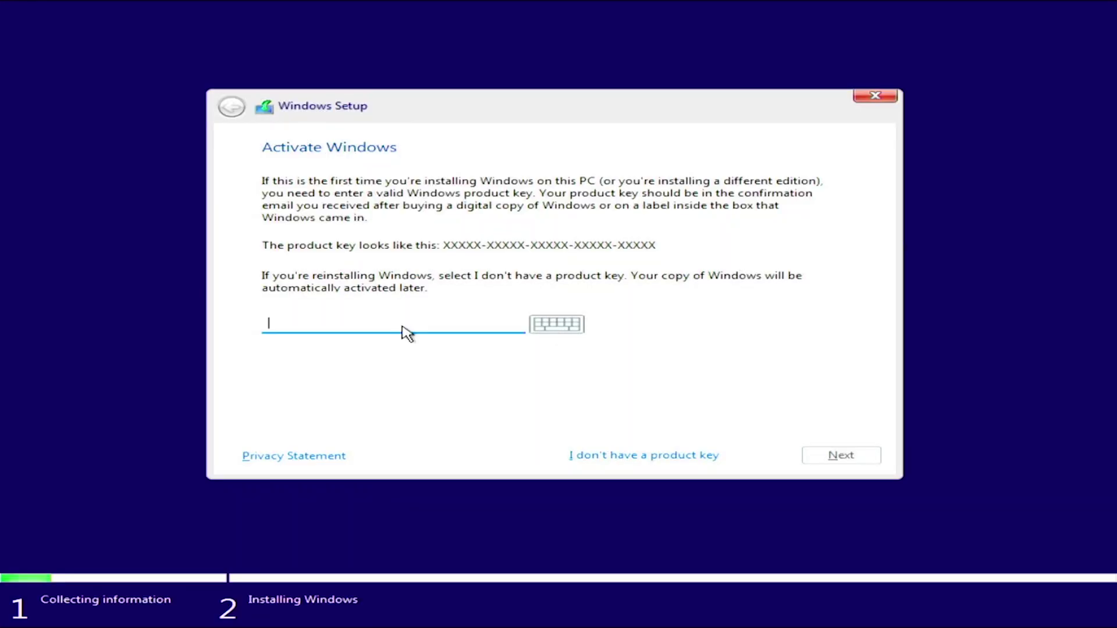
pyautogui.click(621, 455)
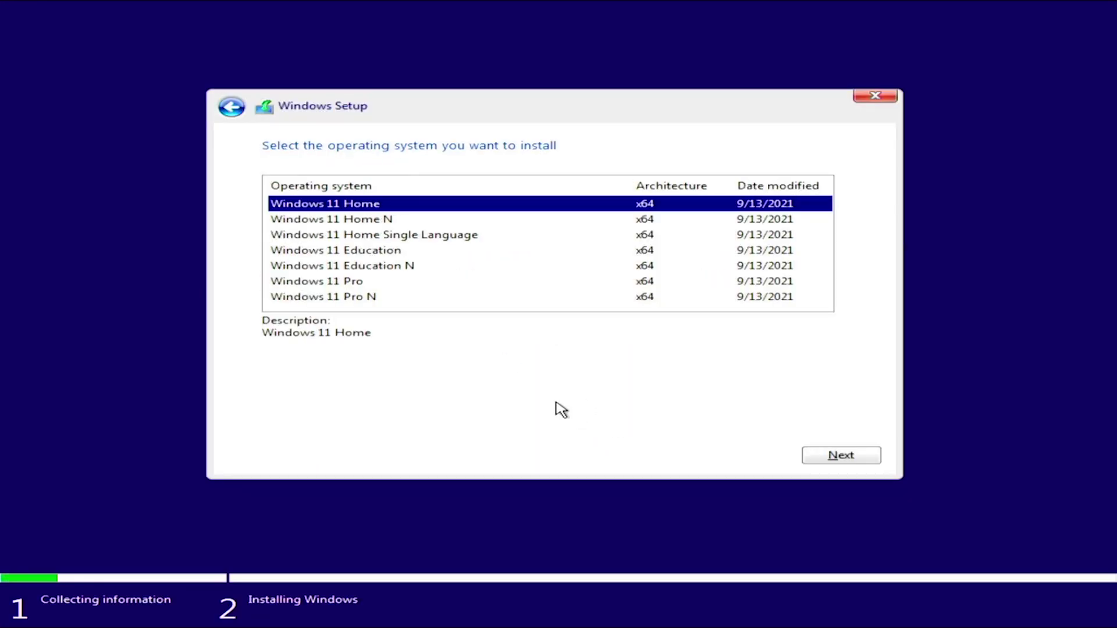
pyautogui.click(350, 283)
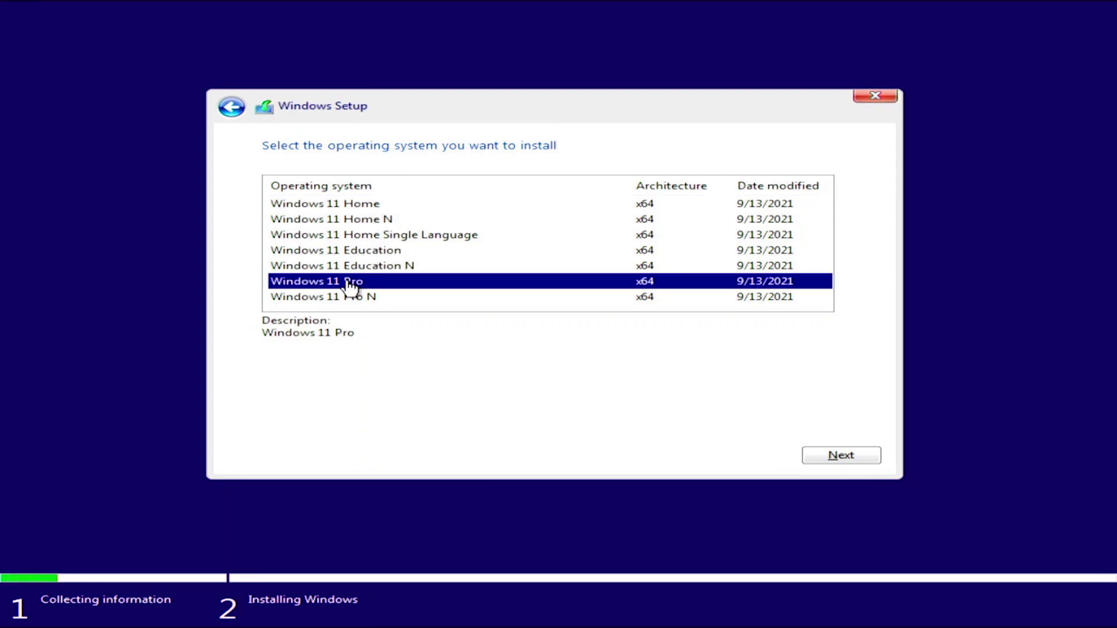
pyautogui.click(844, 456)
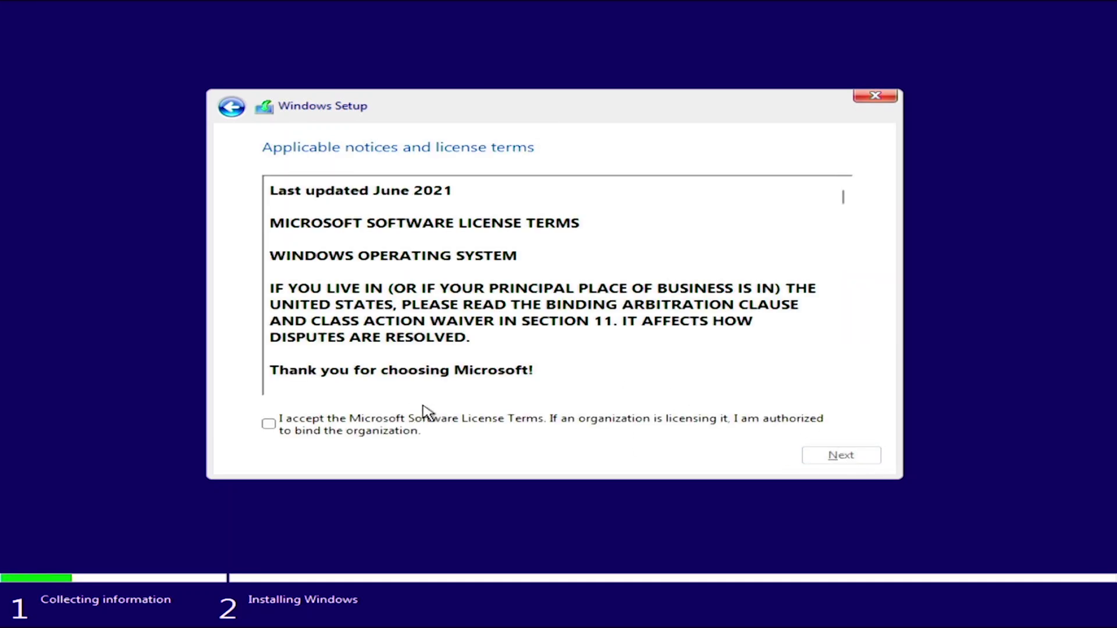
pyautogui.click(298, 438)
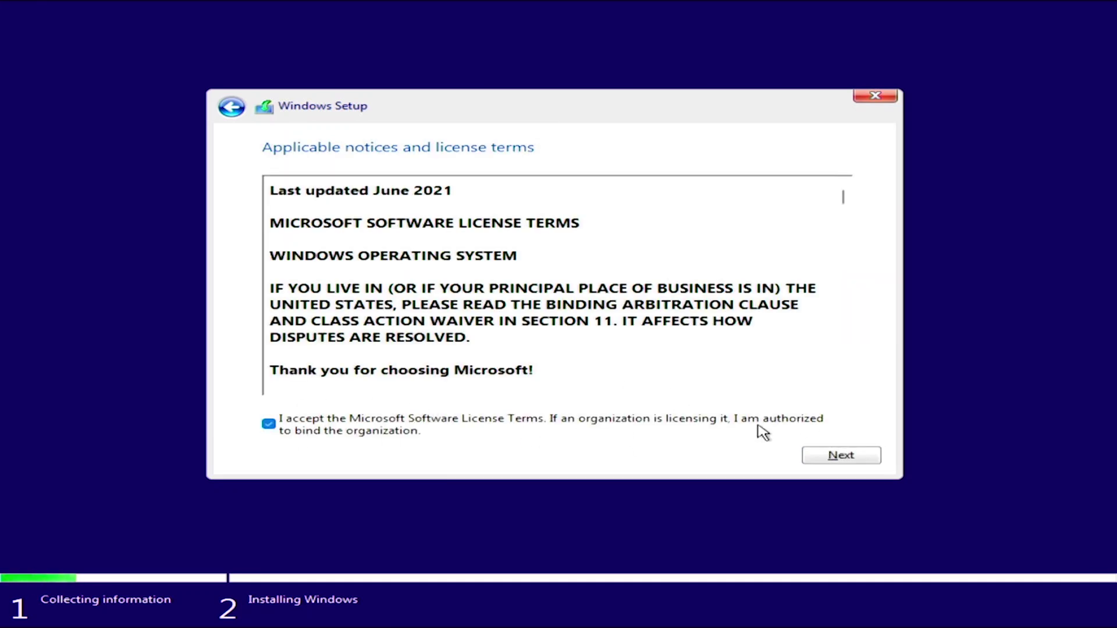
pyautogui.click(841, 460)
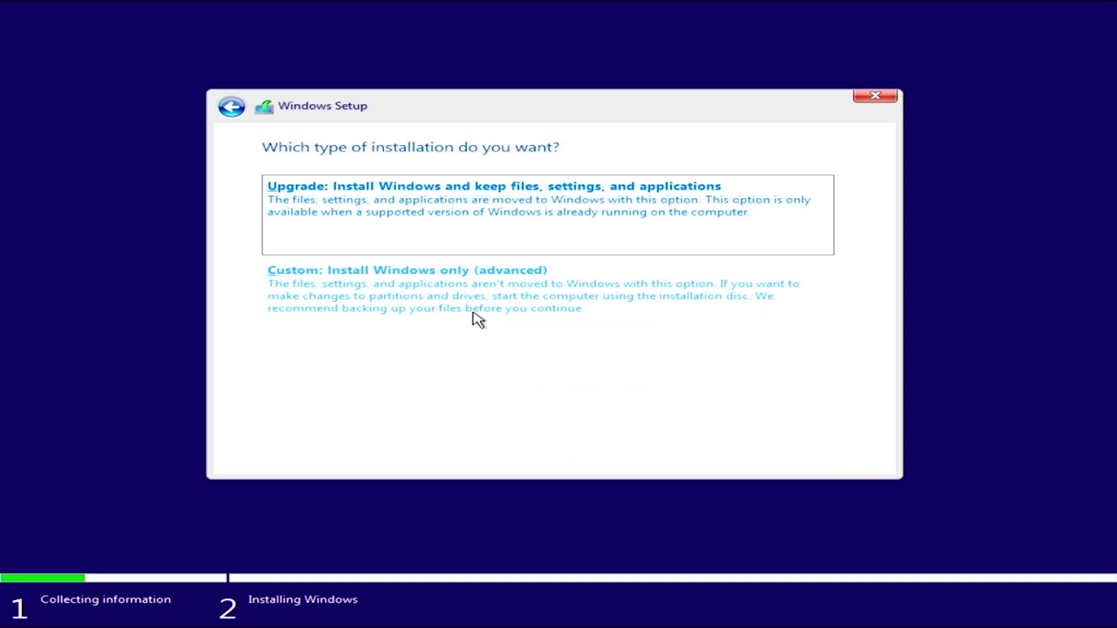
# Choose a custom install, then format and delete Drive 0's Backup partition, leaving 931.5 GB unallocated
pyautogui.click(455, 301)
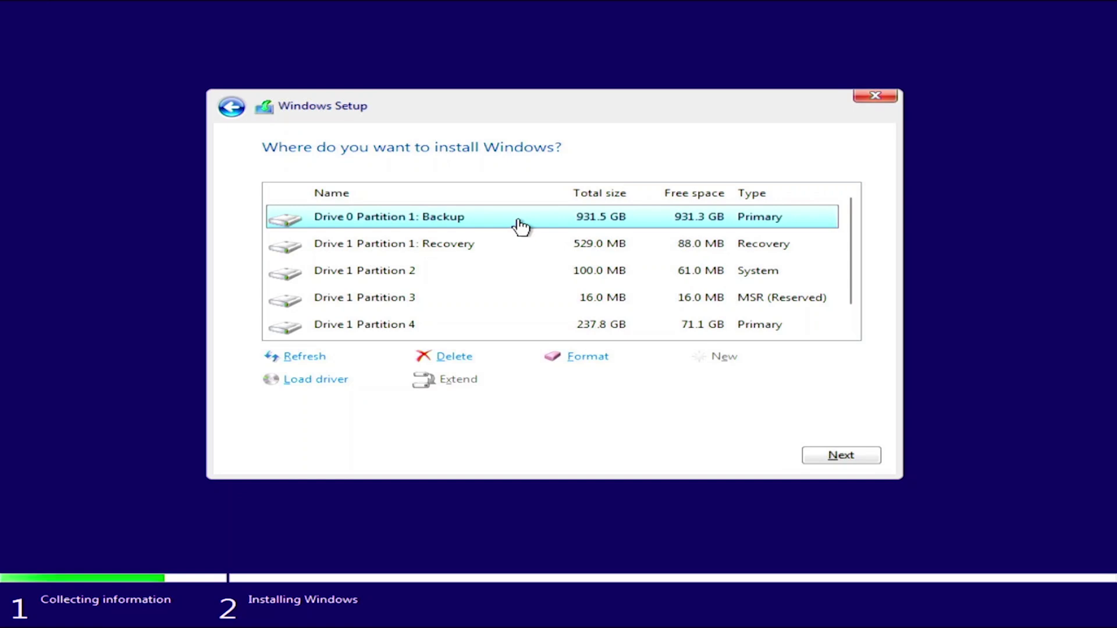
pyautogui.click(579, 357)
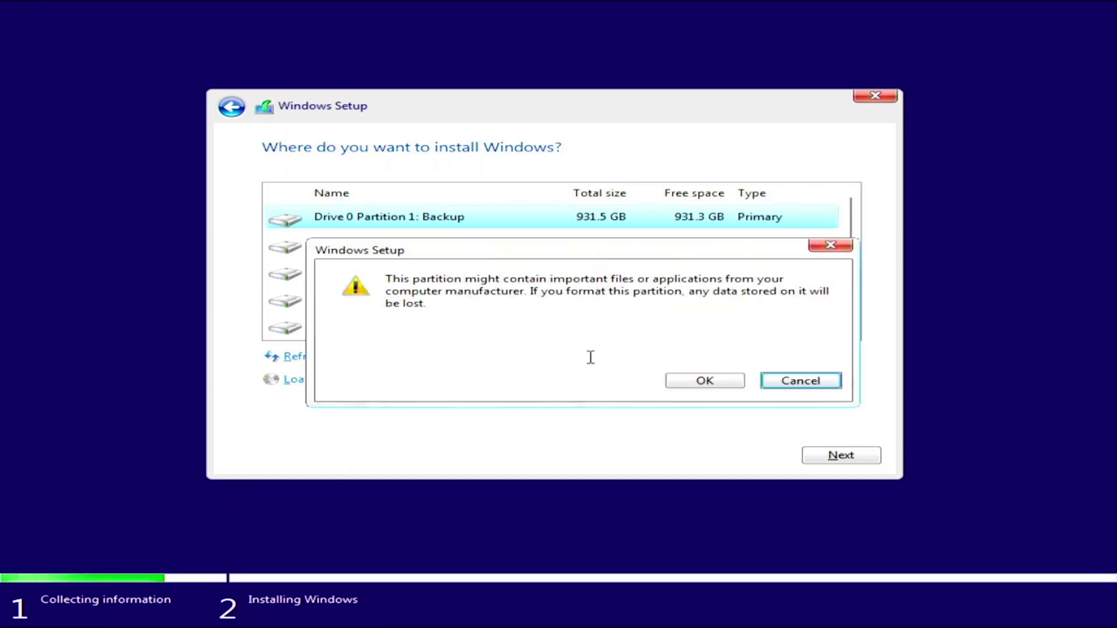
pyautogui.click(704, 383)
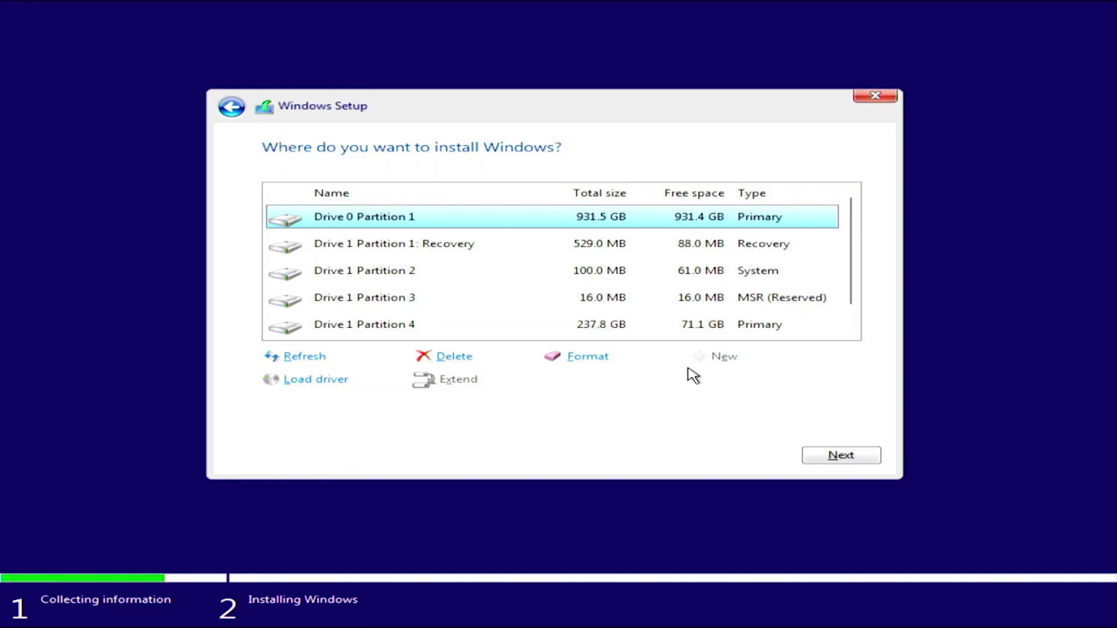
pyautogui.click(430, 359)
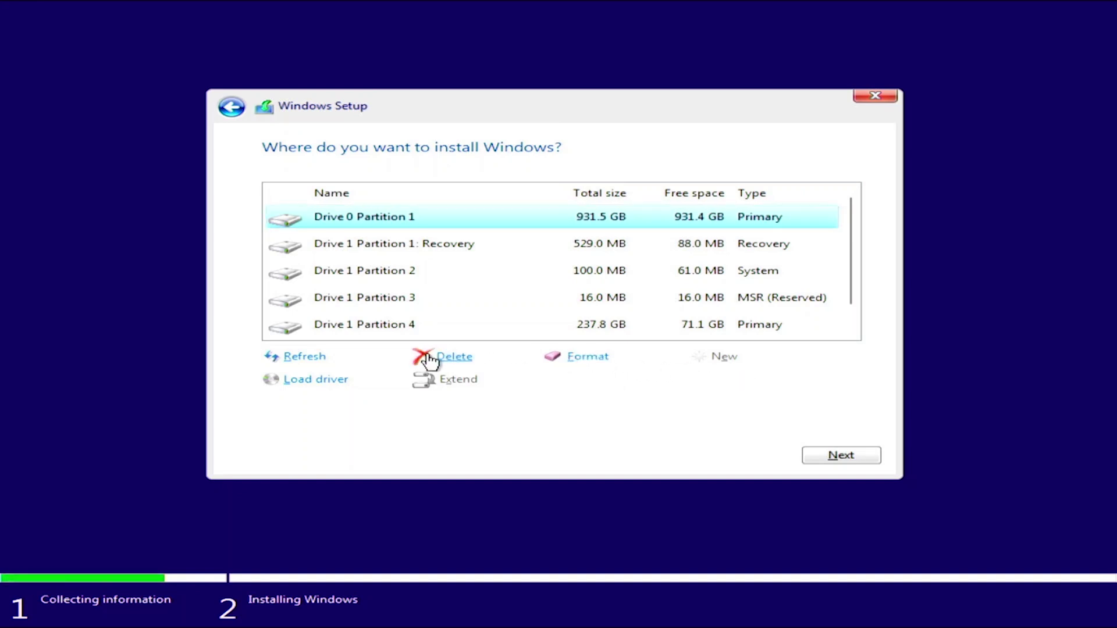
pyautogui.click(704, 386)
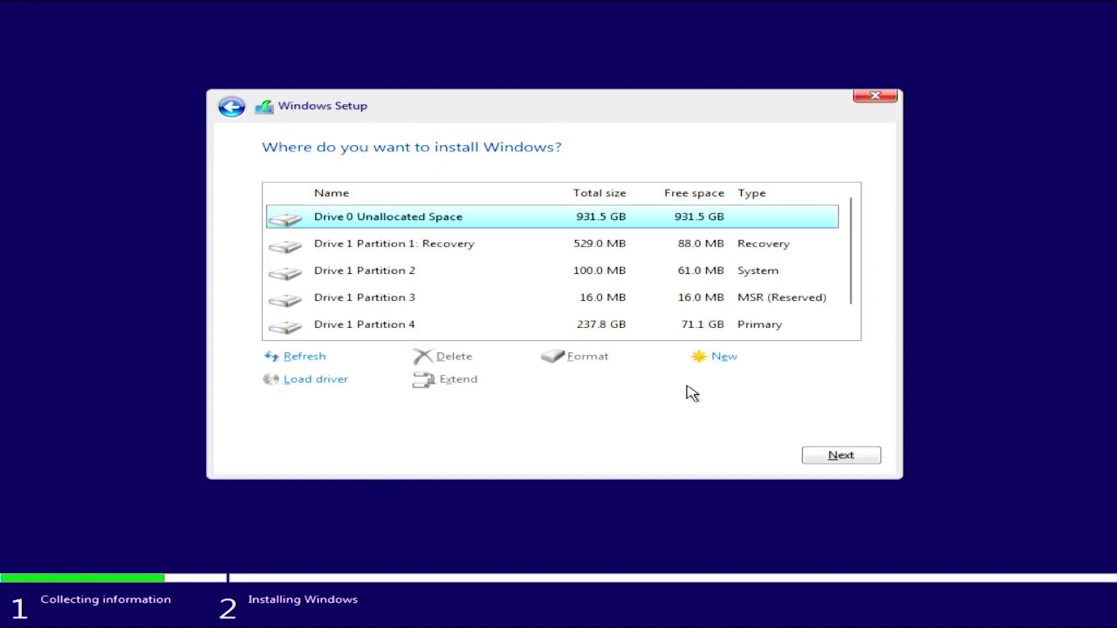
# Create a new 253869 MB partition in Drive 0's unallocated space, accepting the extra system partitions
pyautogui.click(725, 357)
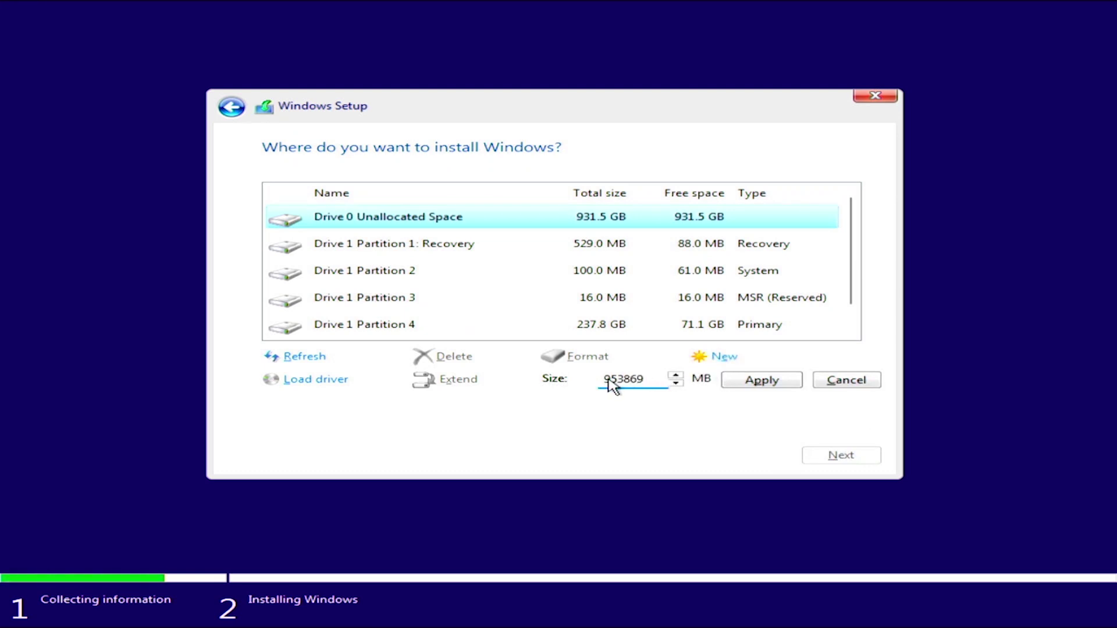
pyautogui.click(608, 379)
pyautogui.press('BackSpace')
pyautogui.write('2')
pyautogui.click(756, 385)
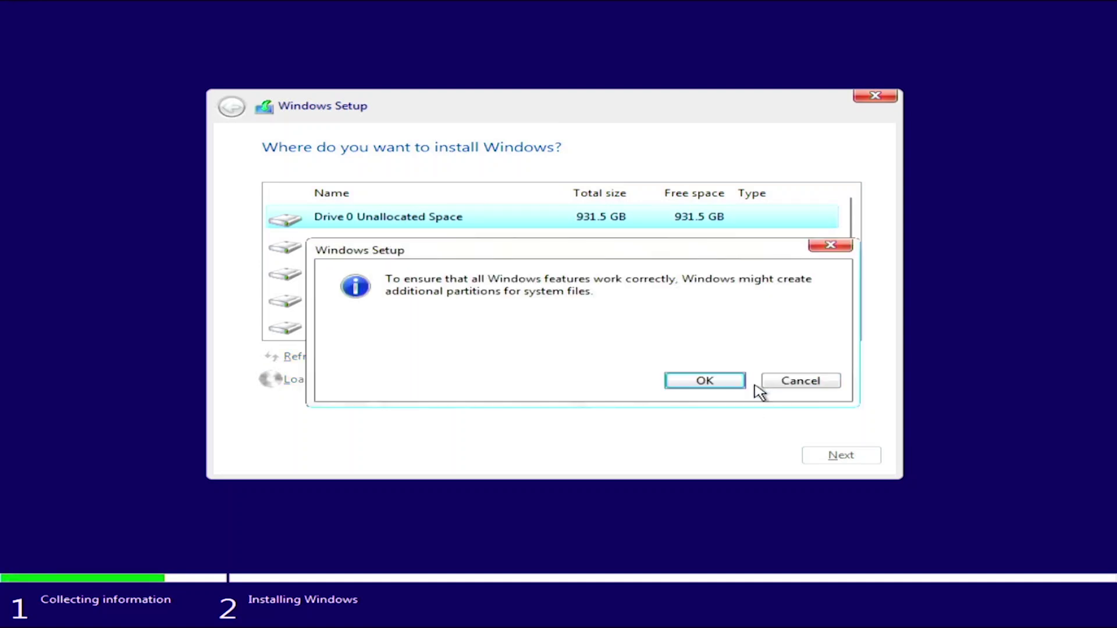
pyautogui.click(704, 381)
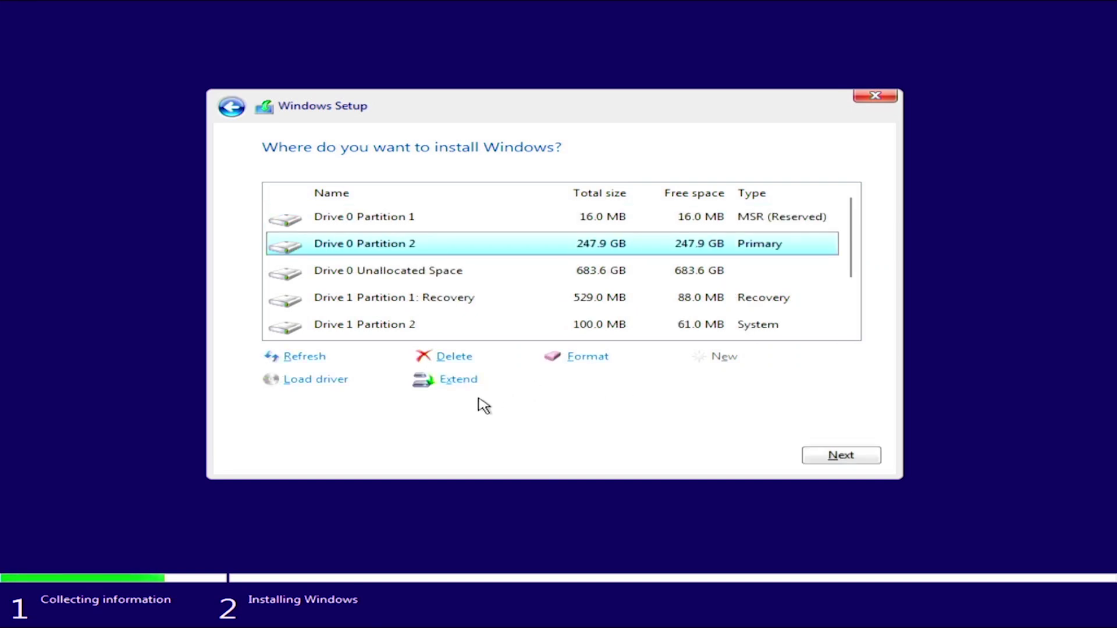
# Select Drive 0 Partition 2 and begin installing Windows onto it
pyautogui.click(597, 280)
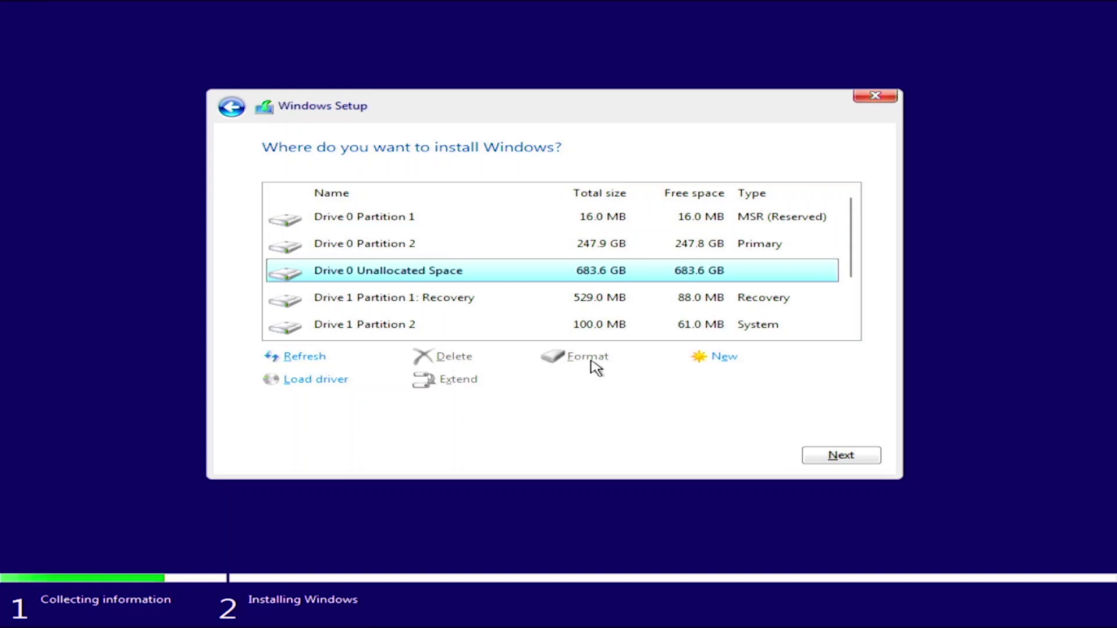
pyautogui.click(553, 249)
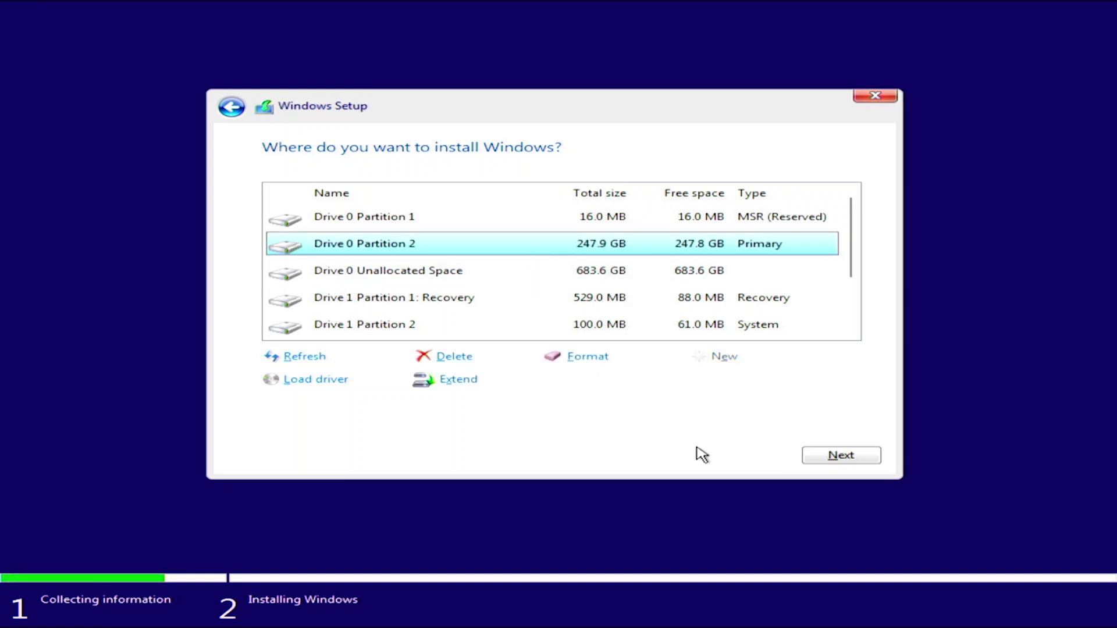
pyautogui.click(849, 458)
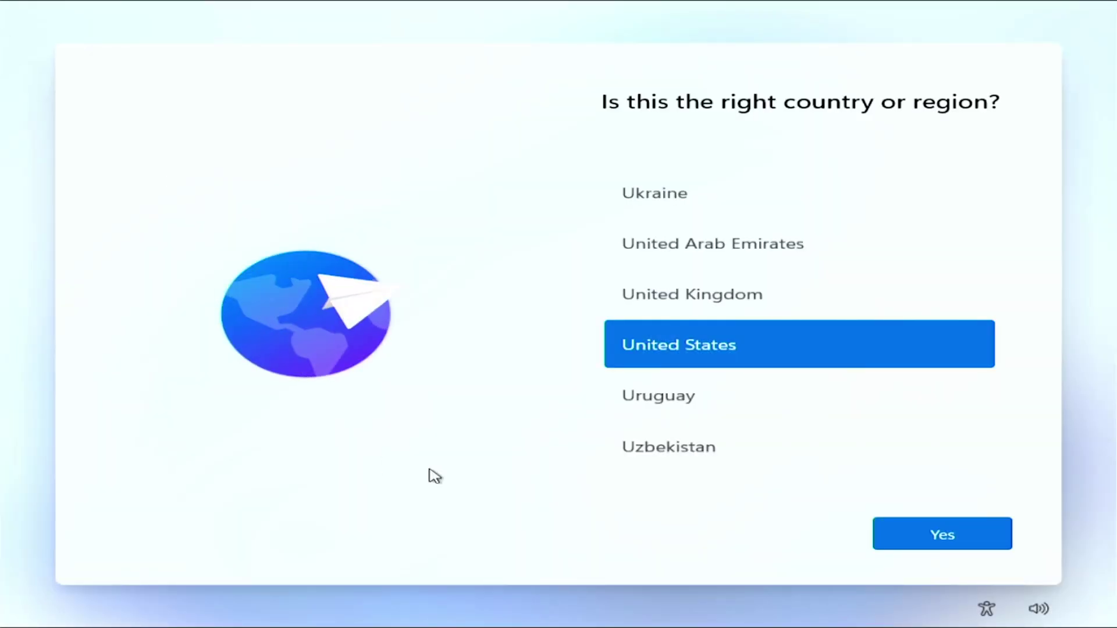
# Confirm United States region and US keyboard, skip a second layout, and continue offline with limited setup
pyautogui.click(907, 544)
pyautogui.click(936, 538)
pyautogui.click(938, 536)
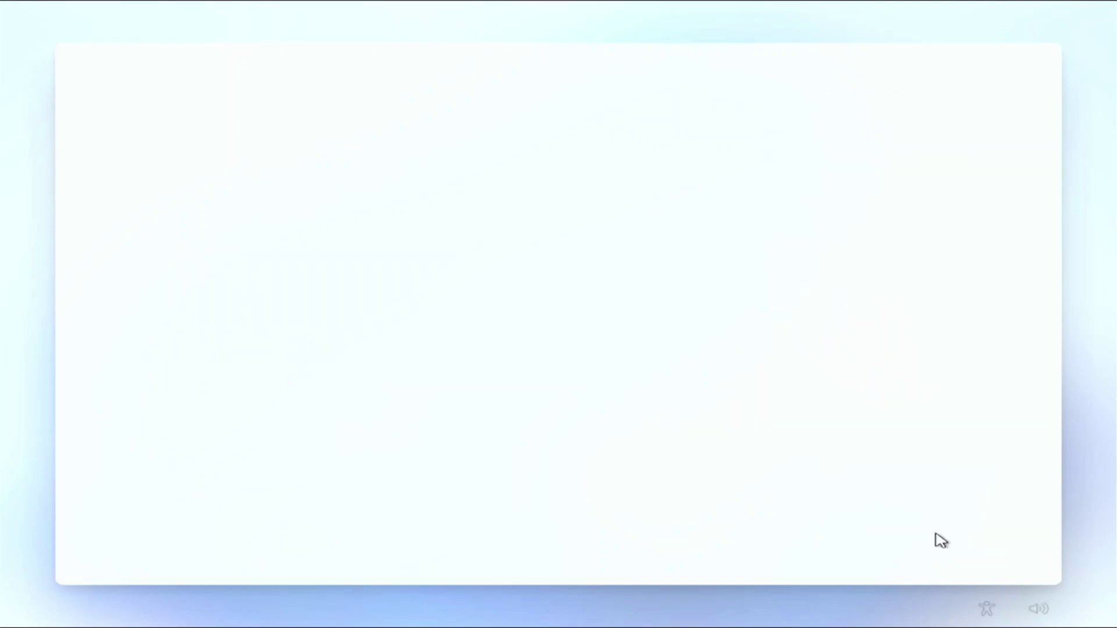
pyautogui.click(792, 533)
pyautogui.click(796, 538)
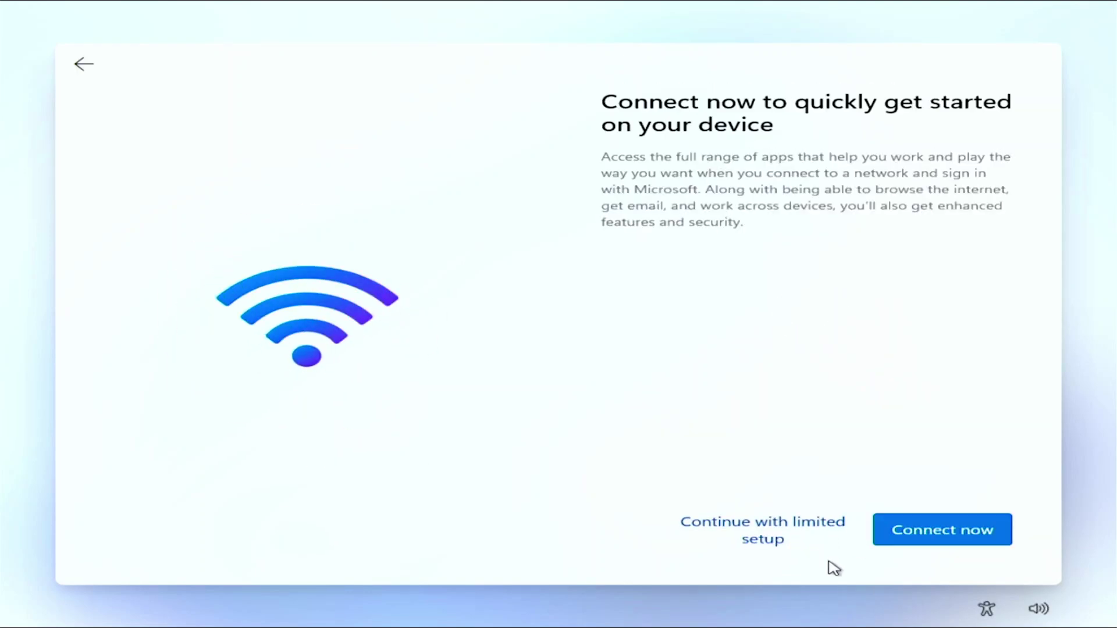
pyautogui.click(750, 538)
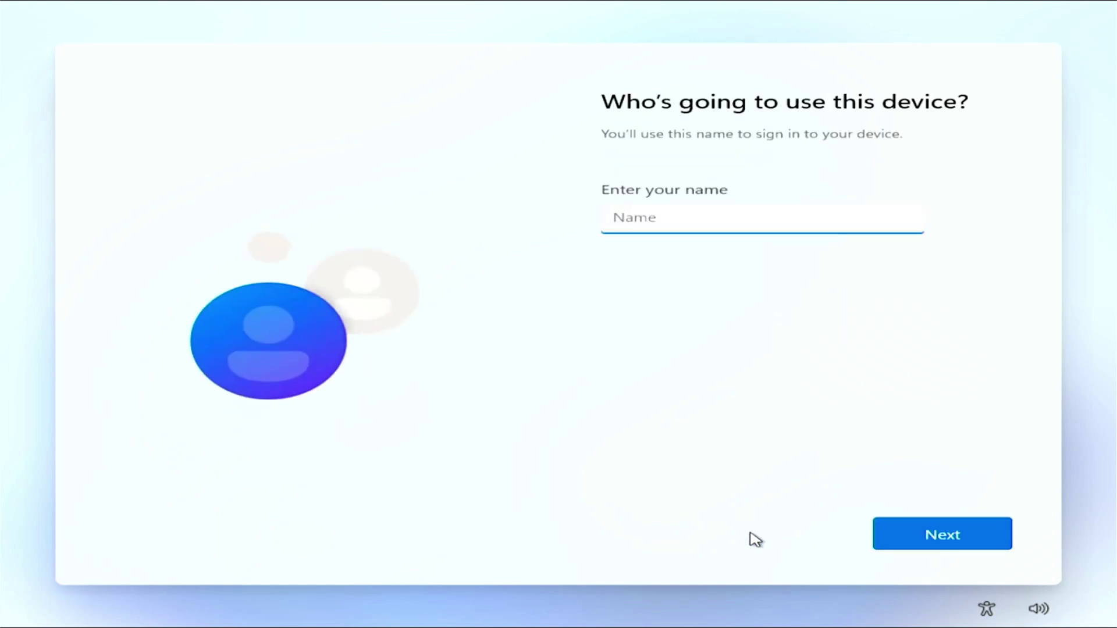
# Create a local account with a user name and no password
pyautogui.write('Ryan')
pyautogui.click(950, 546)
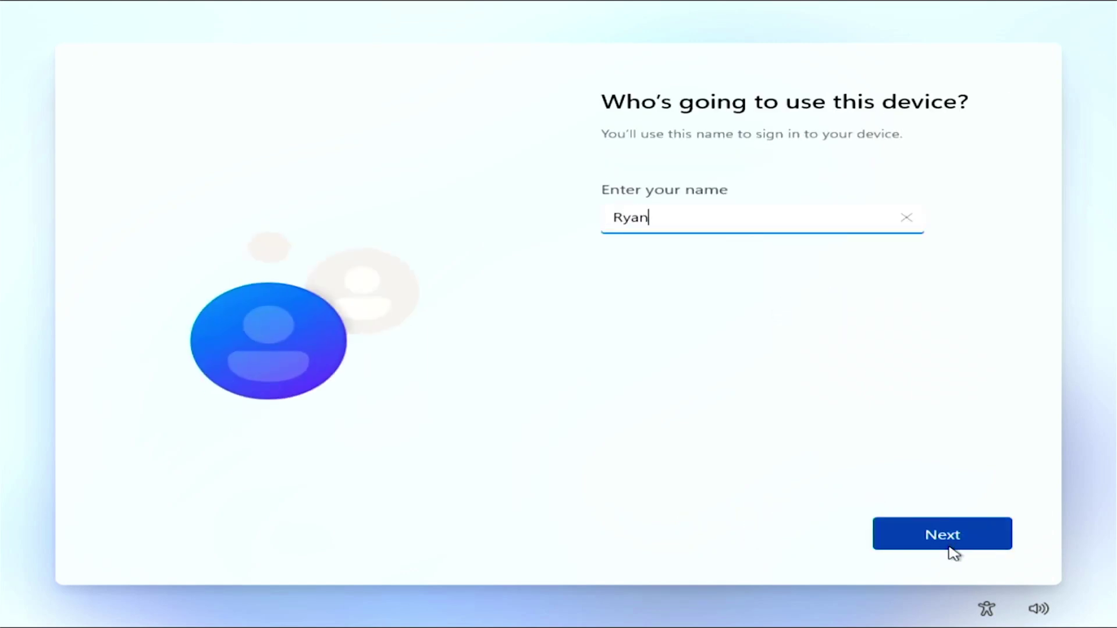
pyautogui.click(954, 550)
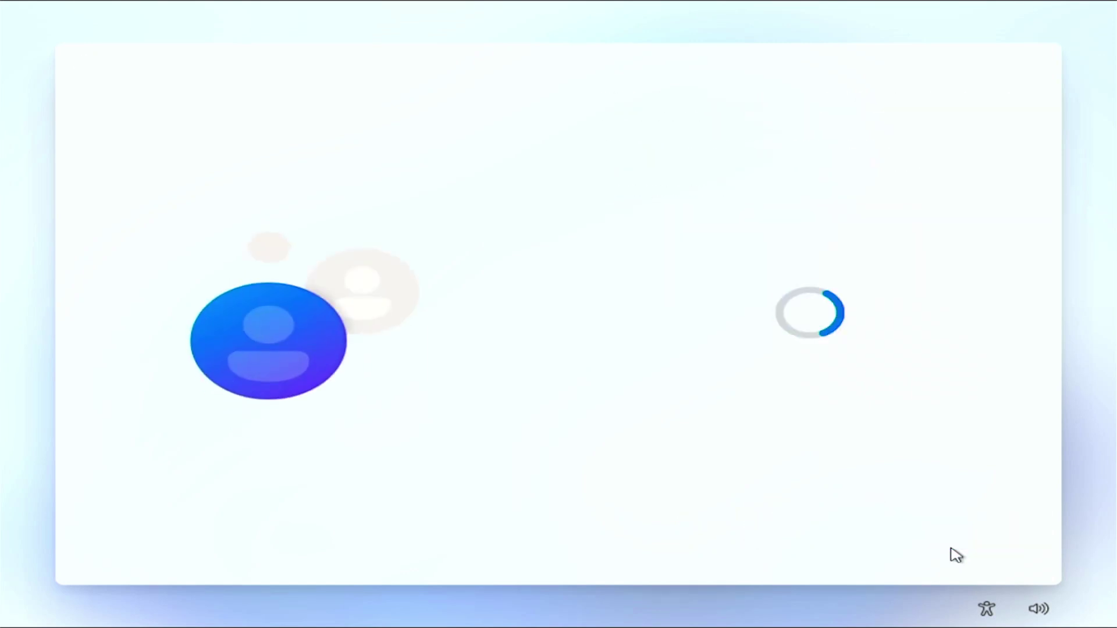
# Turn off Location, Find my device and Tailored experiences in the privacy settings
pyautogui.moveTo(1007, 314); pyautogui.dragTo(1010, 493)
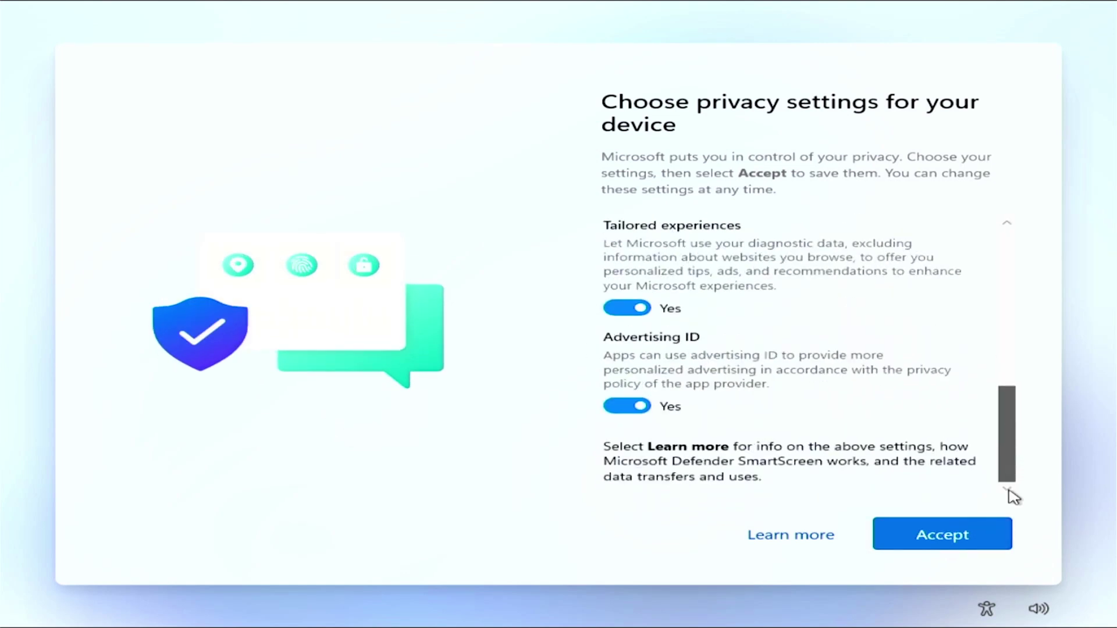
pyautogui.scroll(10, 657, 312)
pyautogui.click(655, 310)
pyautogui.click(626, 407)
pyautogui.scroll(-2, 624, 423)
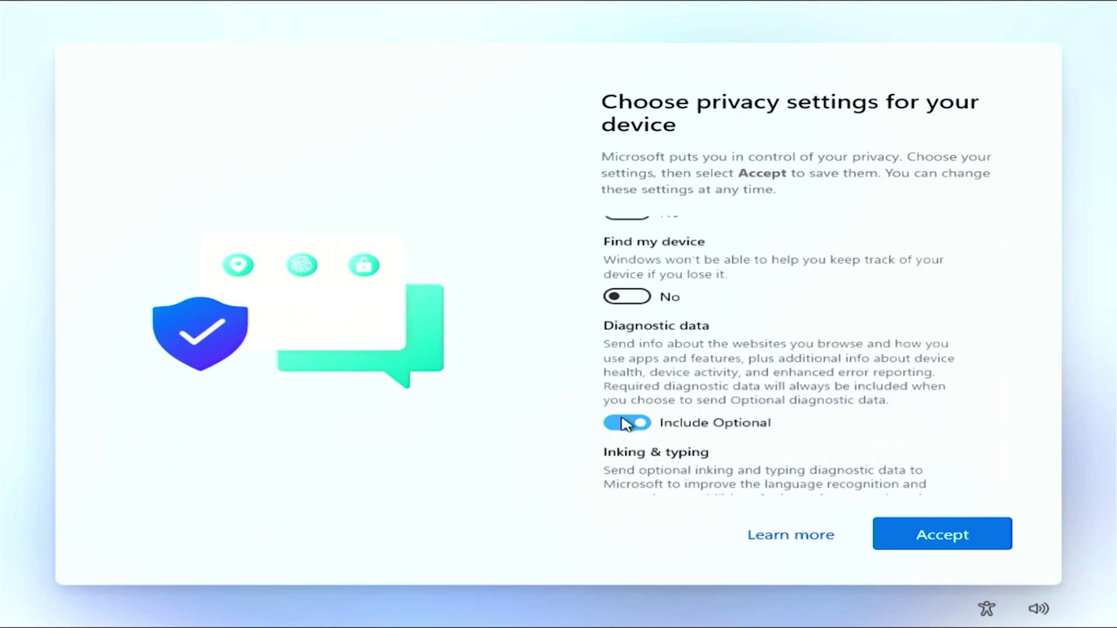
pyautogui.scroll(-3, 738, 424)
pyautogui.scroll(5, 737, 424)
pyautogui.scroll(-2, 739, 424)
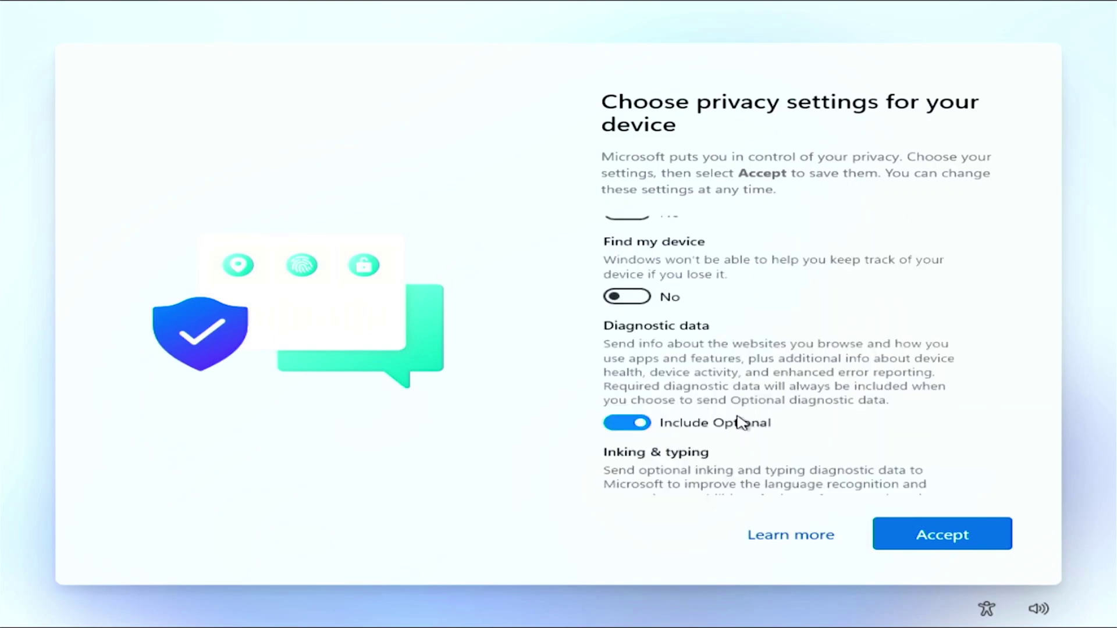
pyautogui.scroll(-2, 737, 424)
pyautogui.scroll(-1, 698, 425)
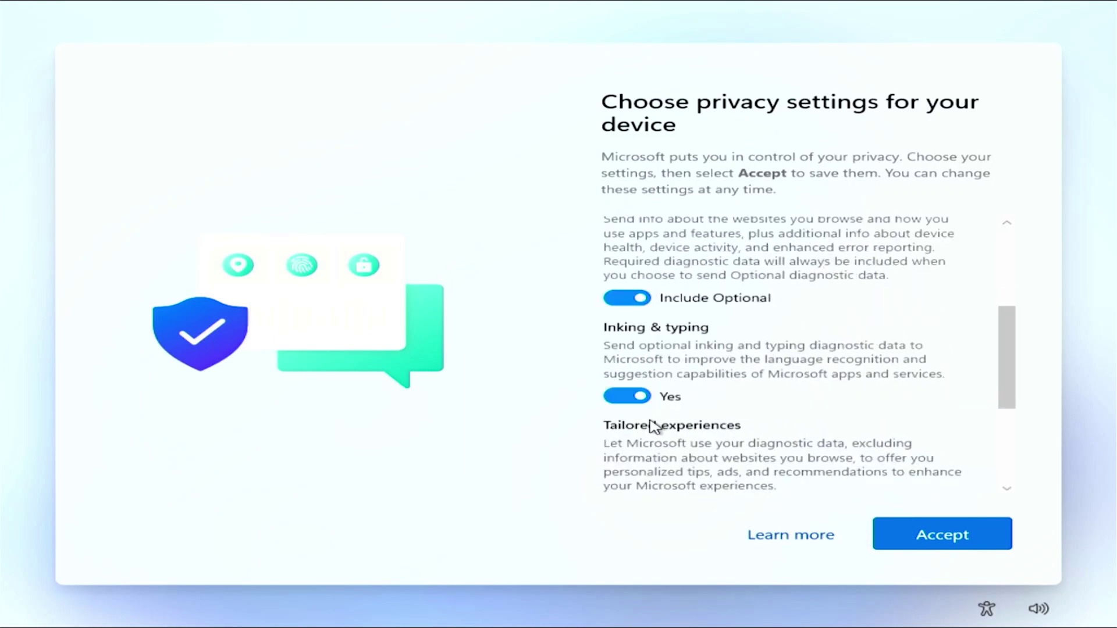
pyautogui.scroll(-1, 654, 427)
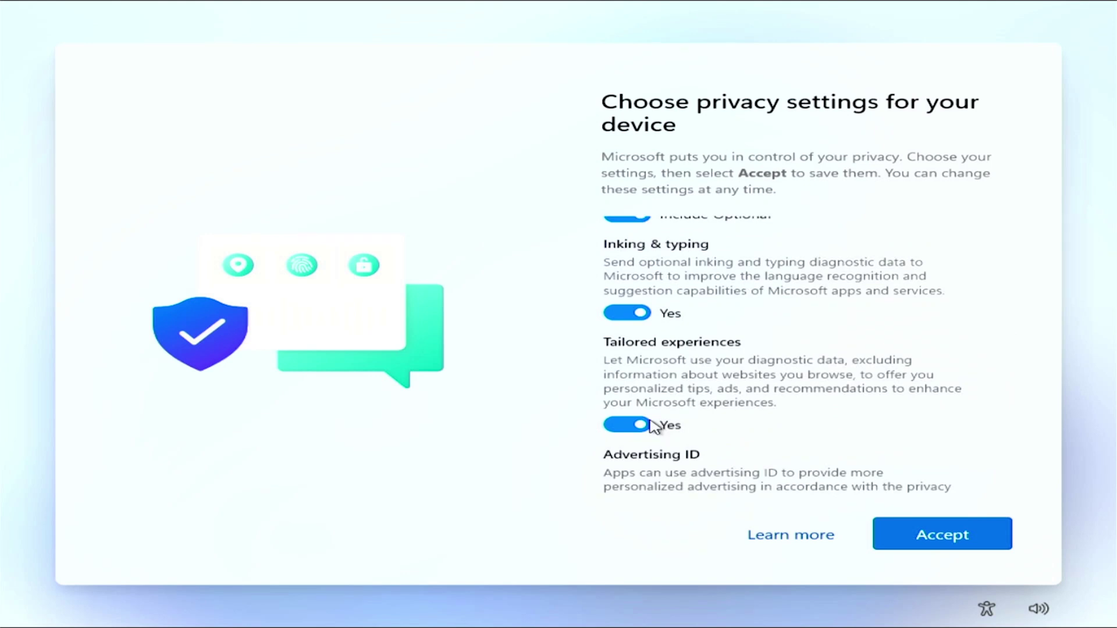
pyautogui.click(612, 425)
# Accept the privacy settings, let setup finish, and open the Start menu on the new desktop
pyautogui.click(943, 534)
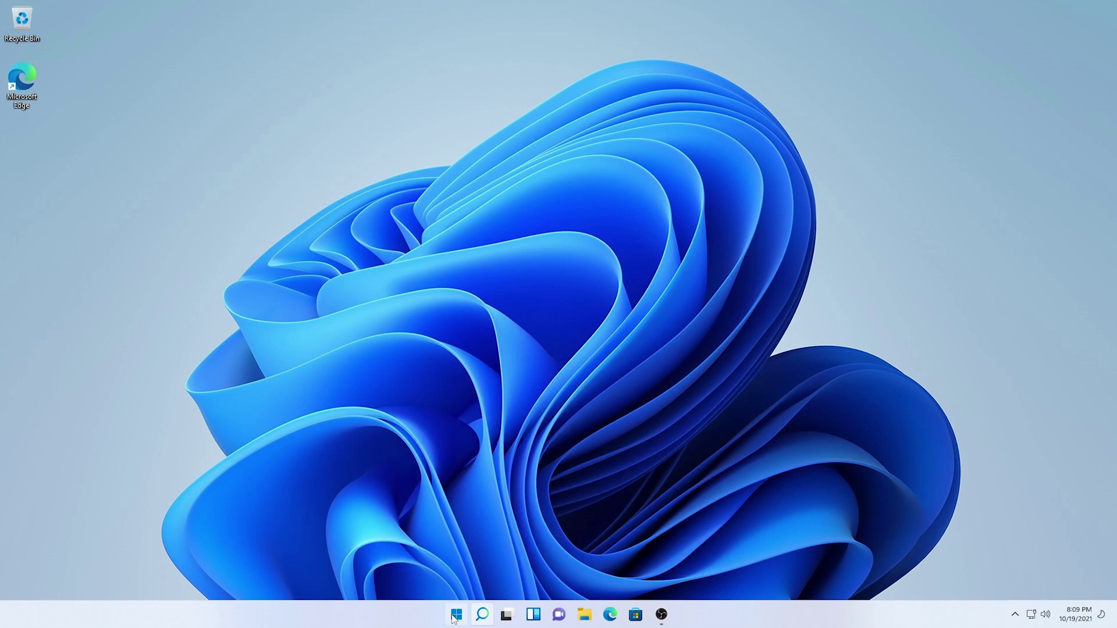
pyautogui.click(455, 615)
# Download all updates in Settings' Windows Update and restart to apply cumulative update KB5006674
pyautogui.click(697, 269)
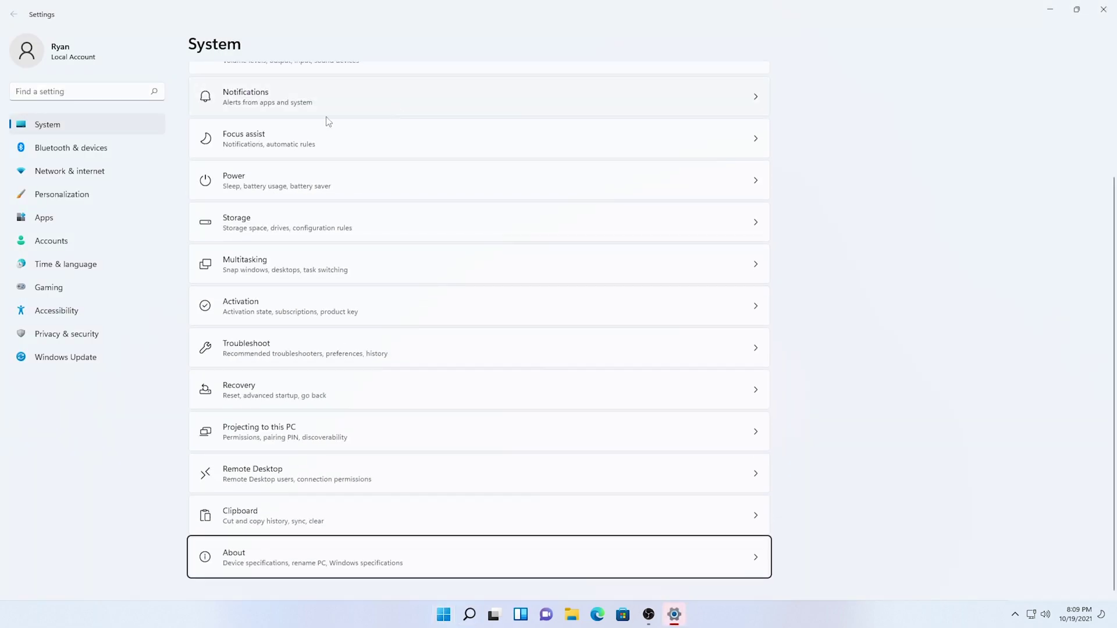
pyautogui.click(56, 361)
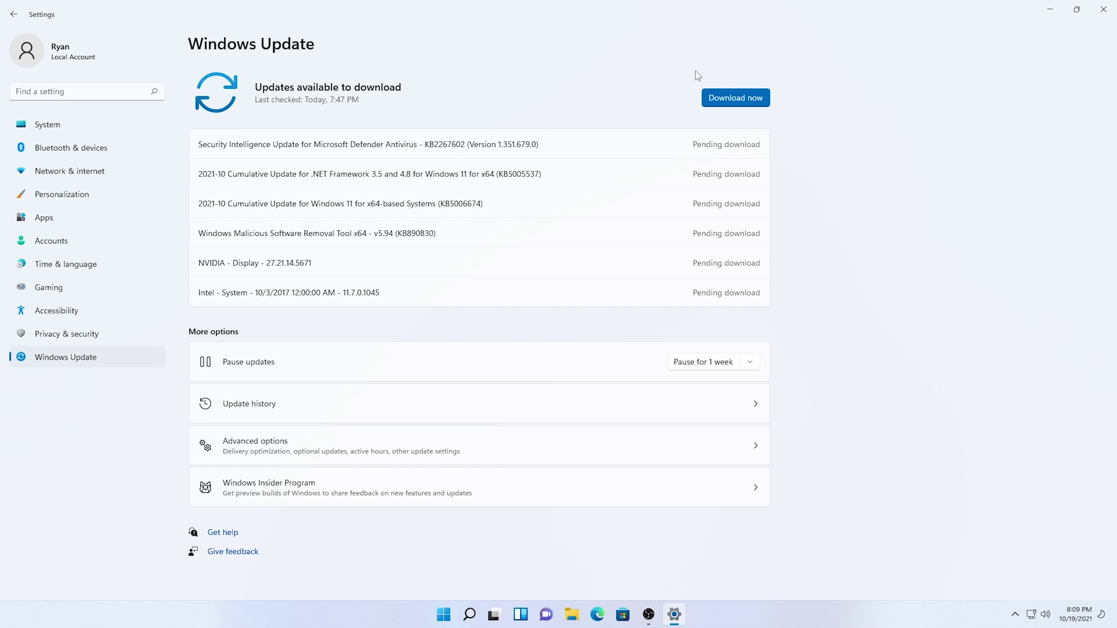
pyautogui.click(719, 101)
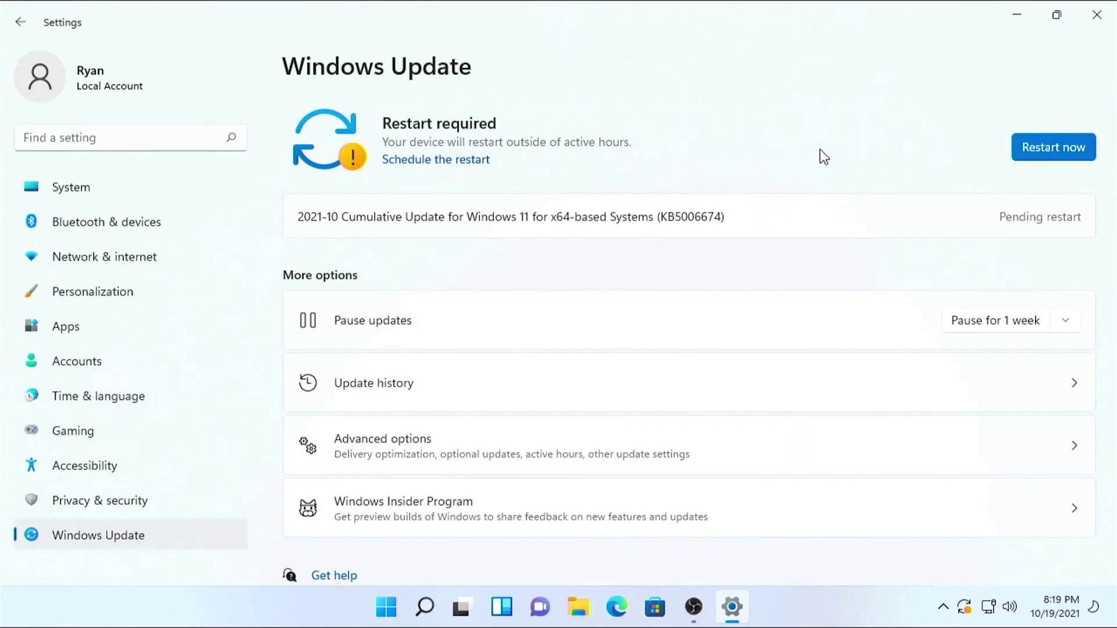
pyautogui.scroll(-2, 931, 170)
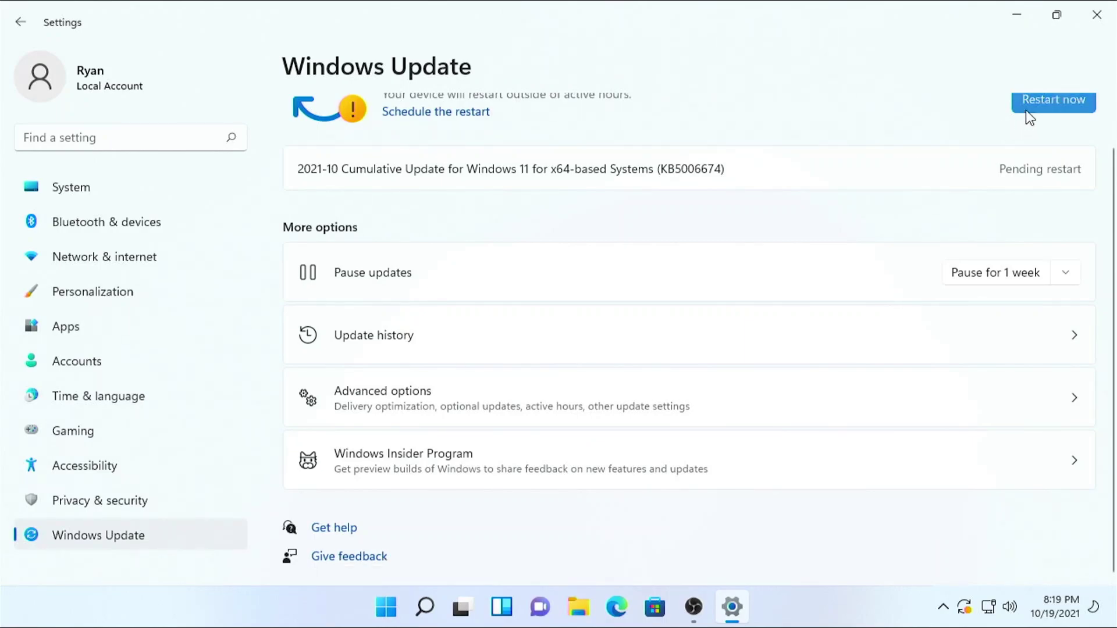
pyautogui.click(1025, 110)
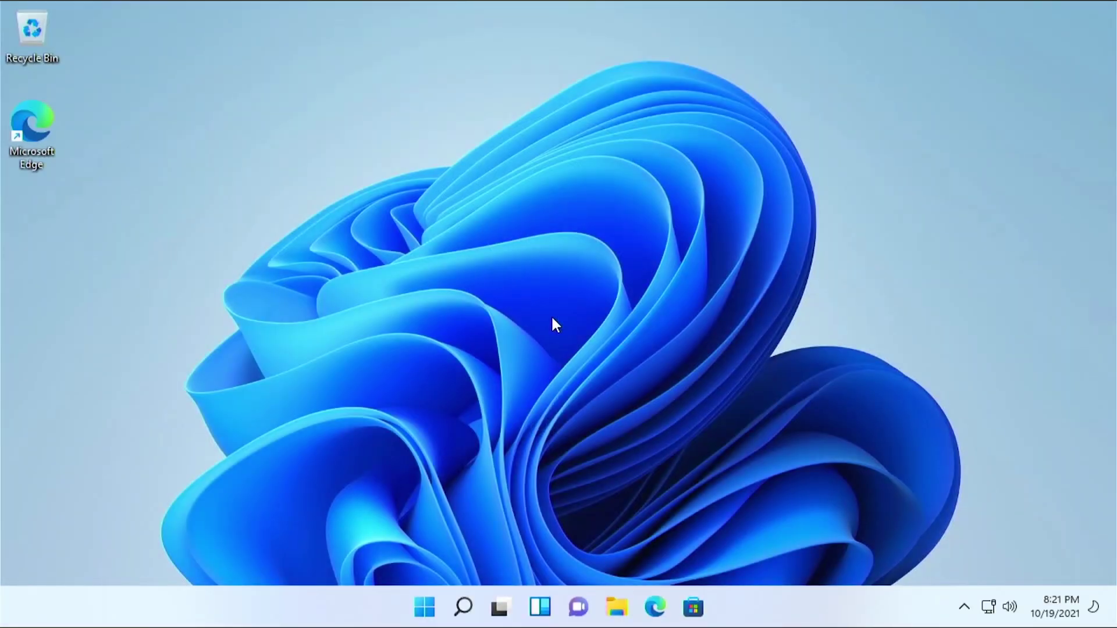
# Confirm in Settings' Windows Update page that Windows is up to date, then close Settings
pyautogui.press('super')
pyautogui.click(757, 212)
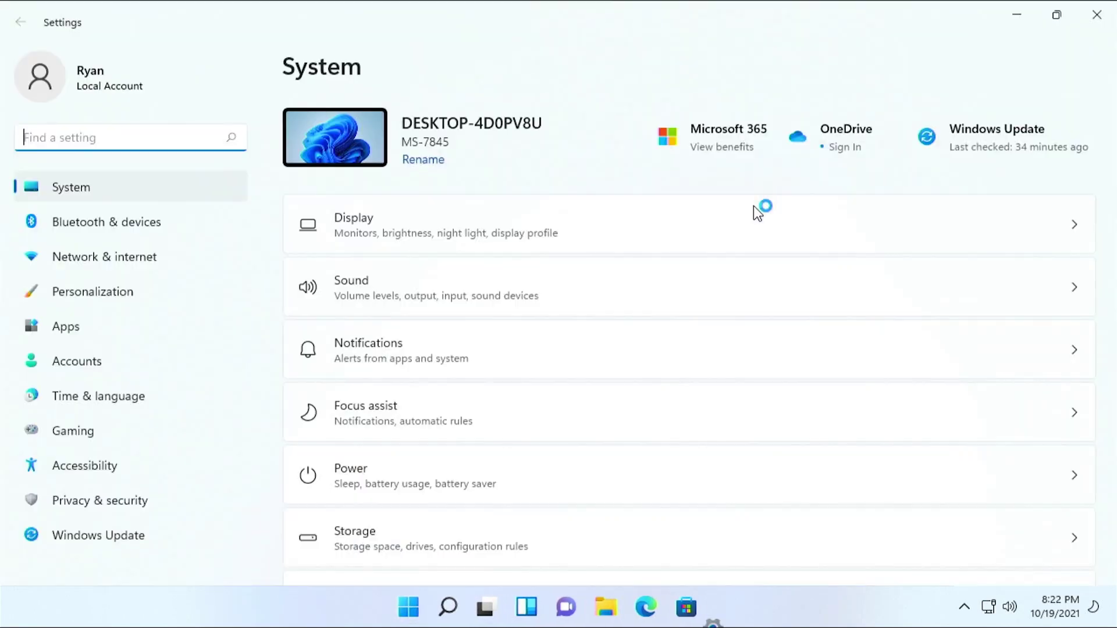
pyautogui.click(104, 537)
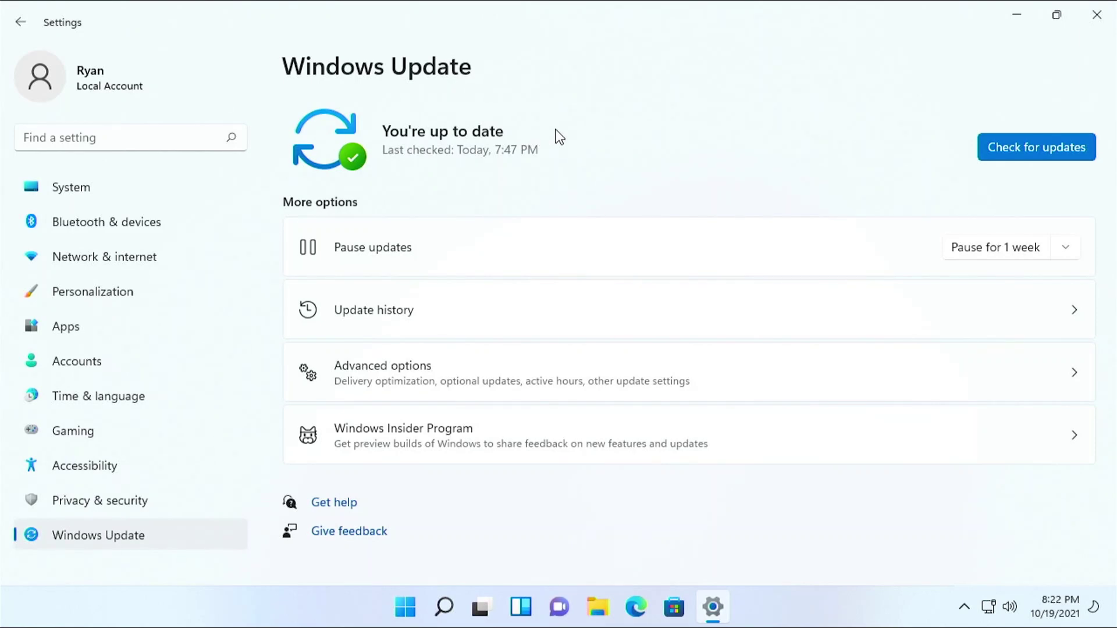
pyautogui.hotkey('alt', 'F4')
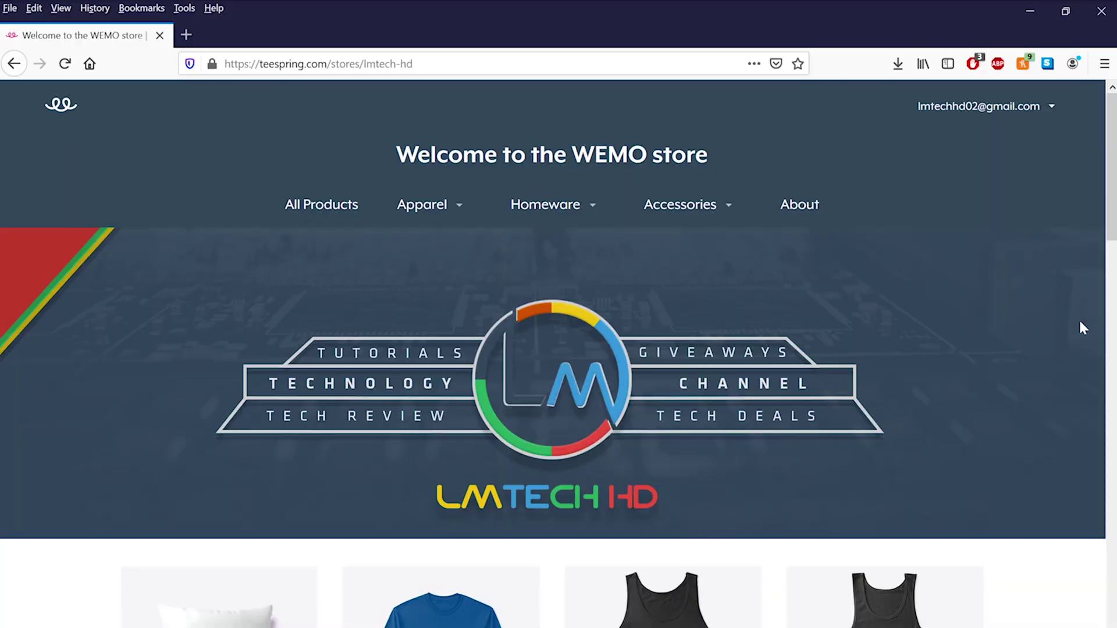
pyautogui.scroll(-9, 1081, 326)
pyautogui.scroll(-10, 1080, 321)
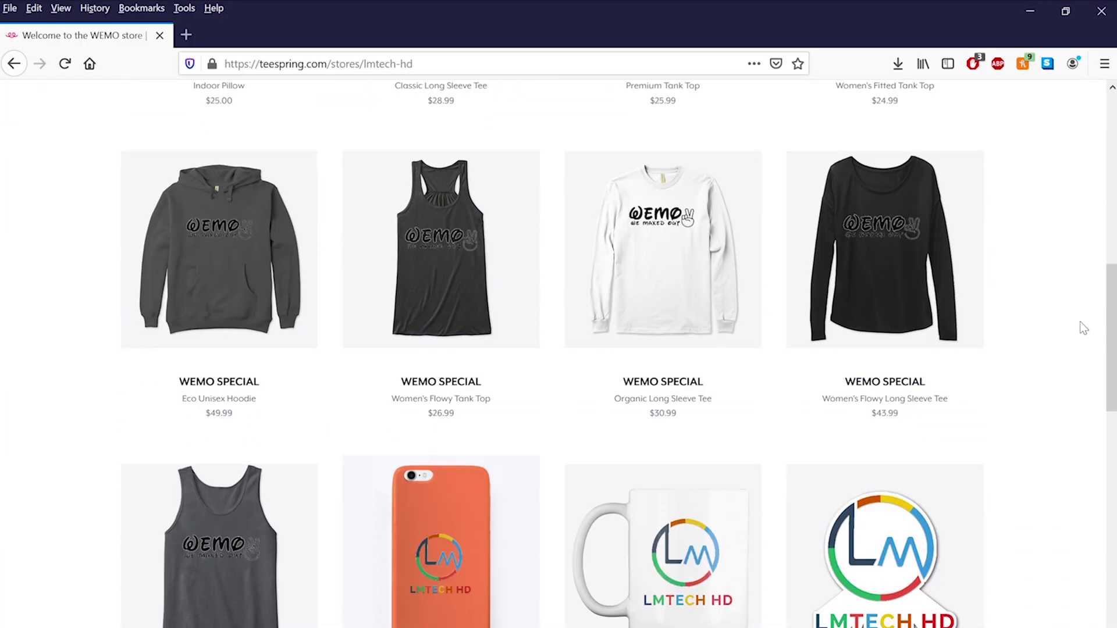